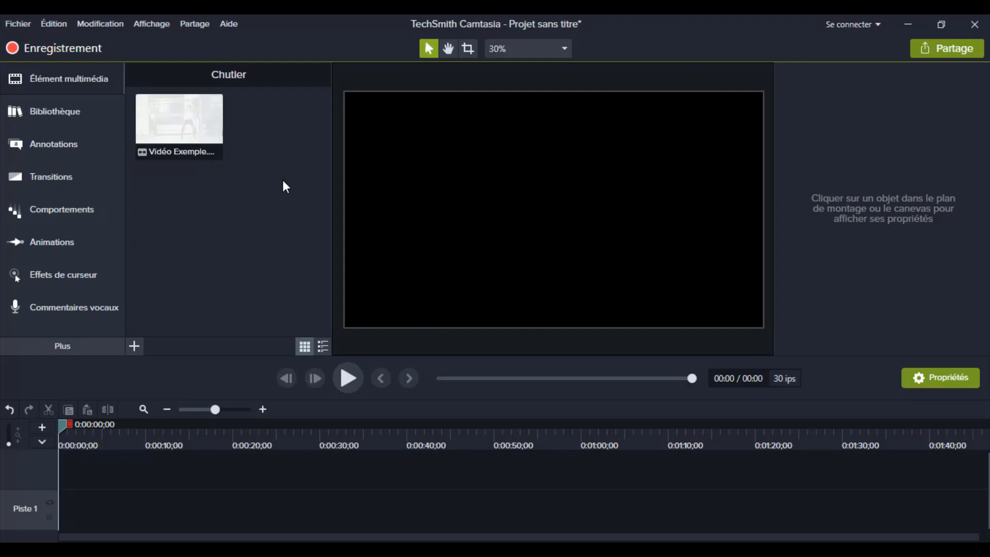
# Add the Vidéo Exemple clip from the media bin to the timeline at the playhead.
pyautogui.click(200, 119)
pyautogui.rightClick(201, 120)
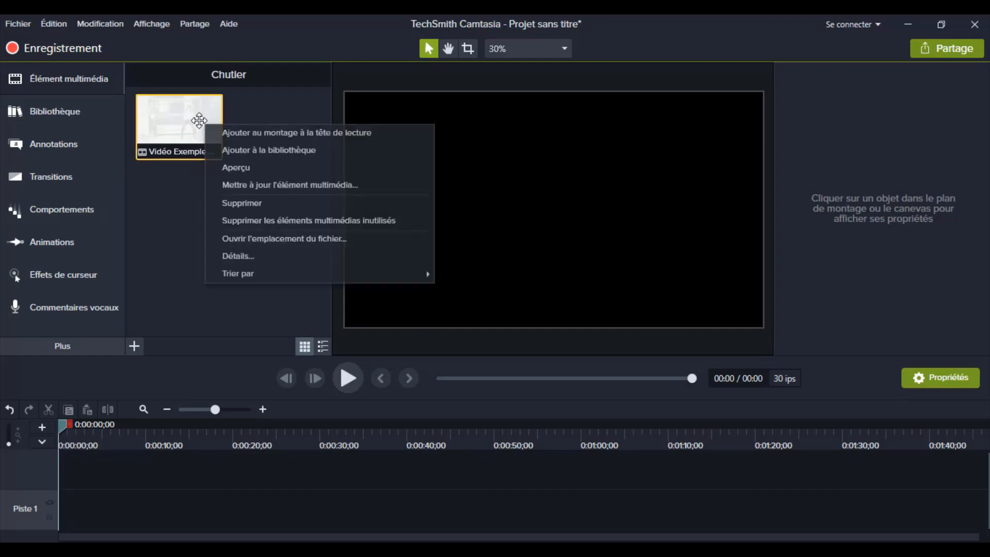
pyautogui.click(255, 134)
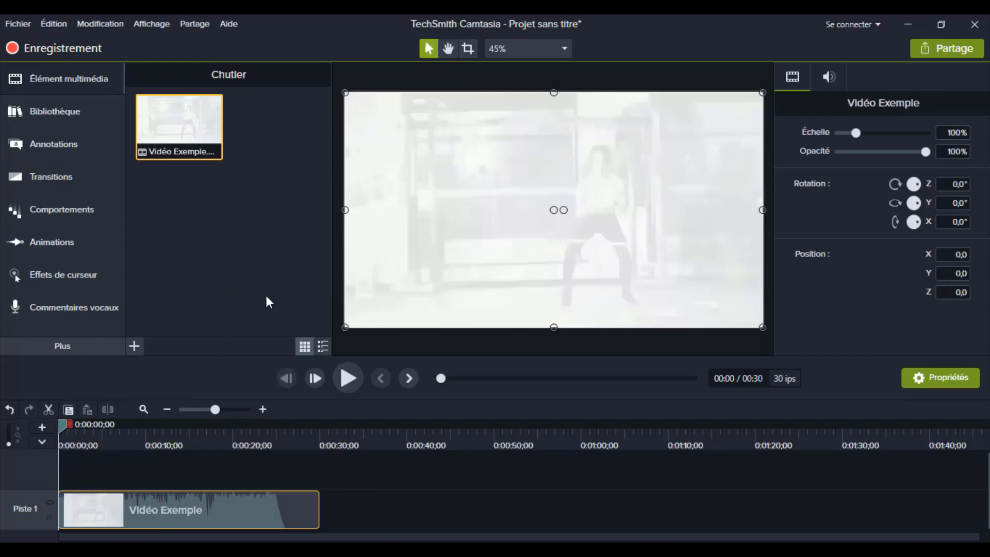
# Set the project's canvas dimensions to Ajuster à l'élément visible and apply the setting.
pyautogui.rightClick(486, 215)
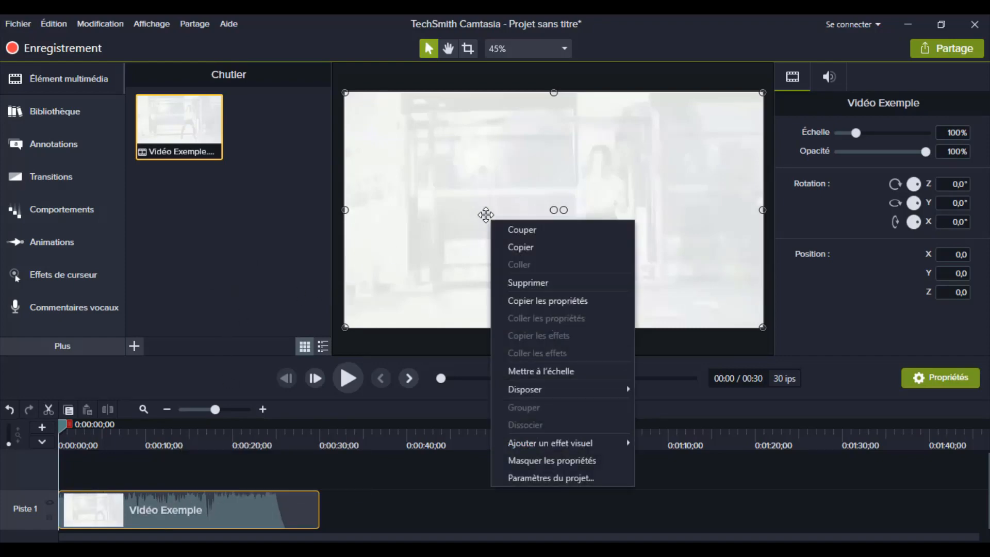
pyautogui.click(556, 478)
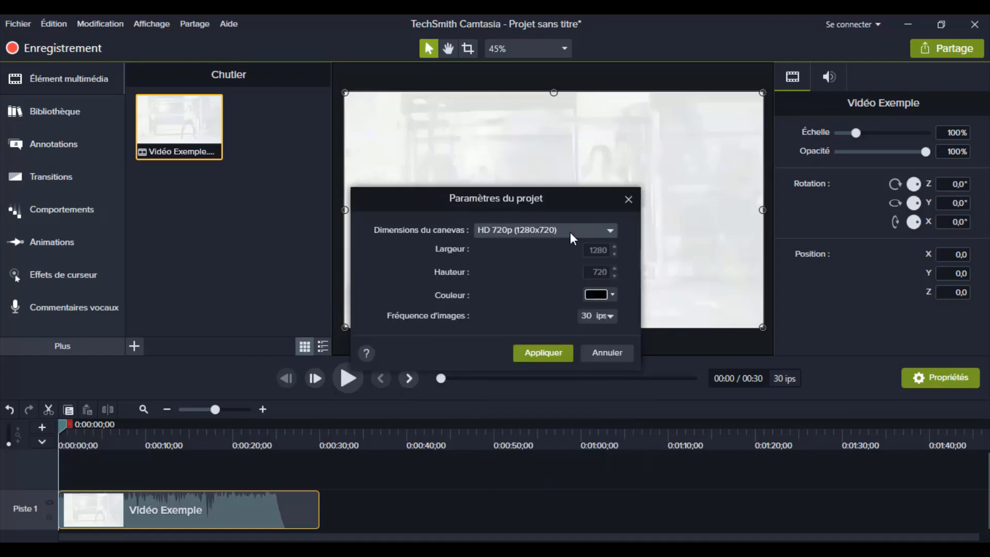
pyautogui.click(570, 232)
pyautogui.click(541, 392)
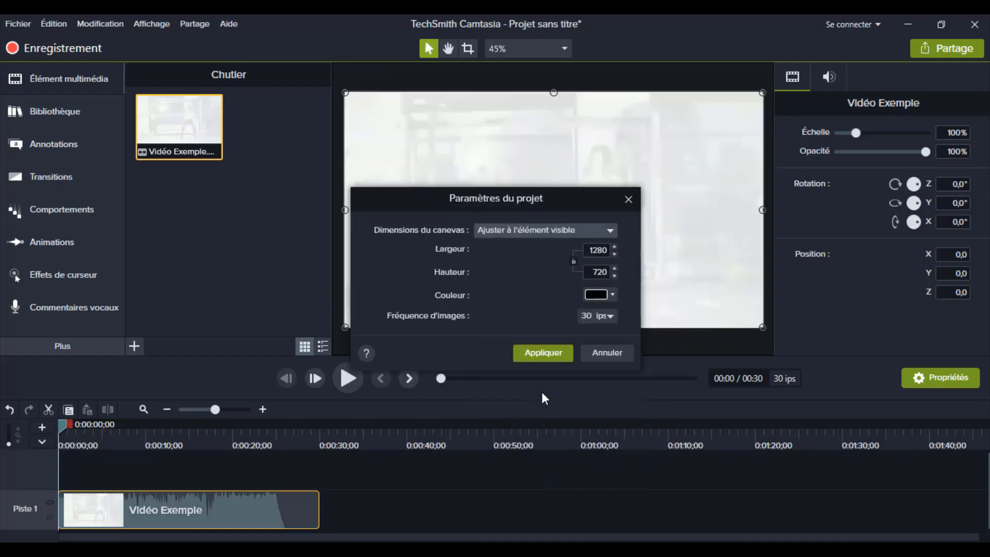
pyautogui.click(542, 354)
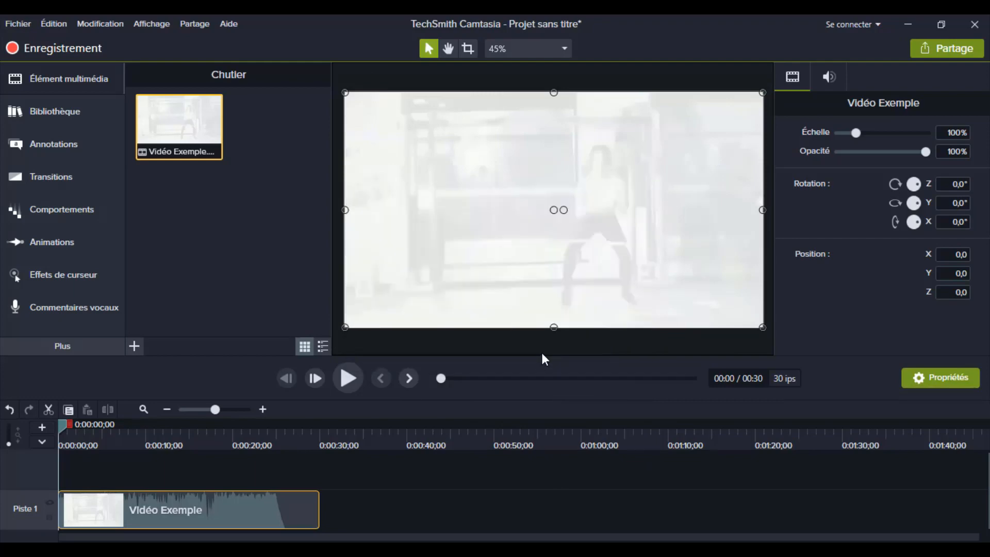
# Switch to crop mode, then set the project's canvas dimensions to Personnalisée with a height of 820.
pyautogui.click(467, 52)
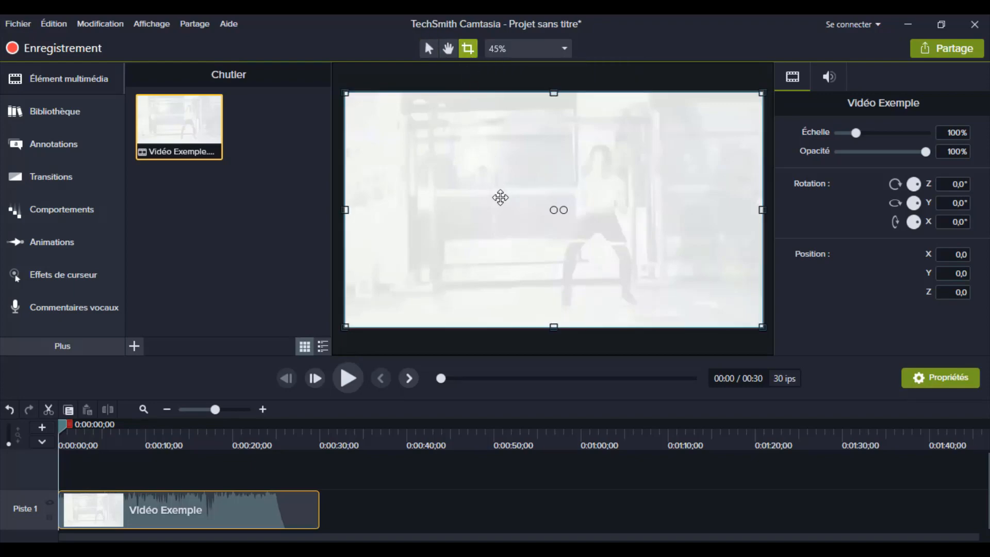
pyautogui.rightClick(493, 212)
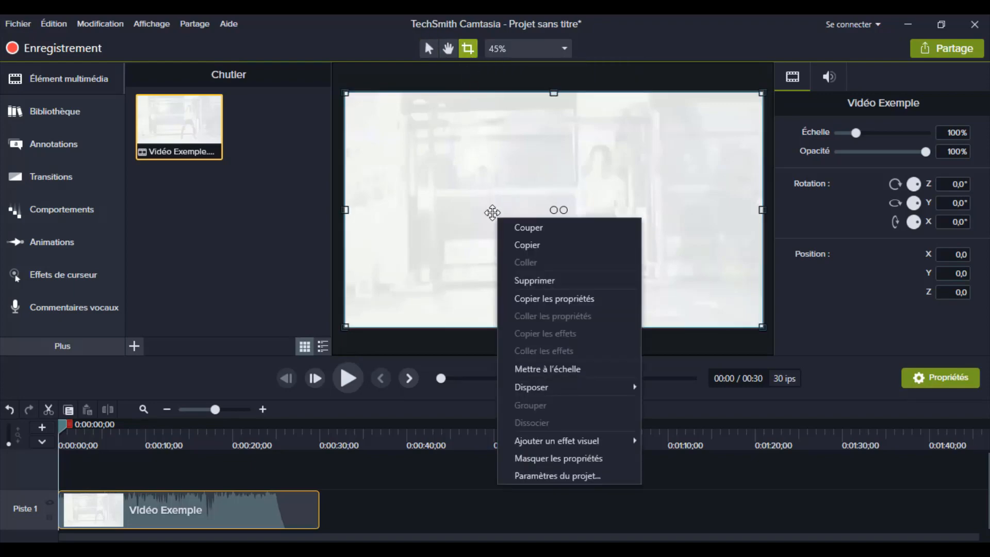
pyautogui.click(556, 477)
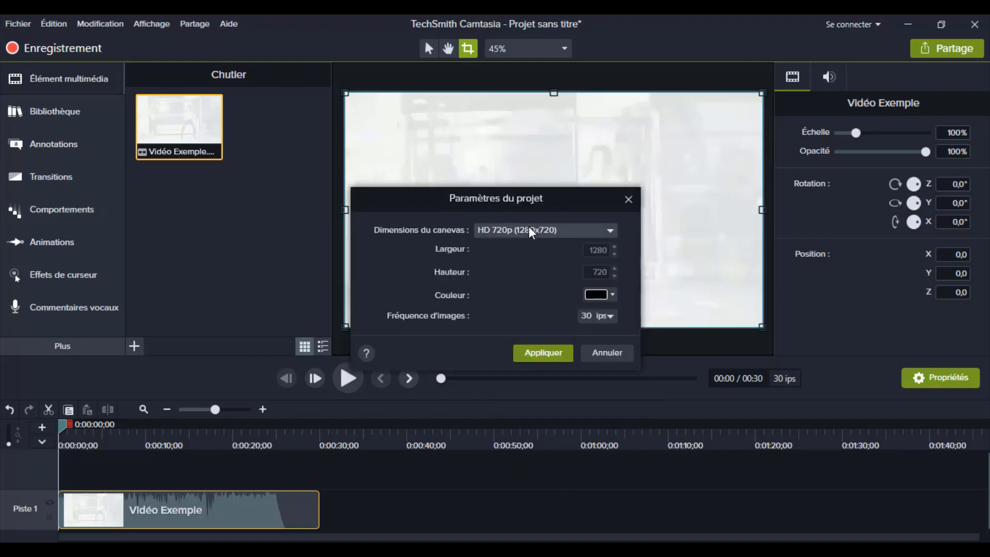
pyautogui.click(528, 228)
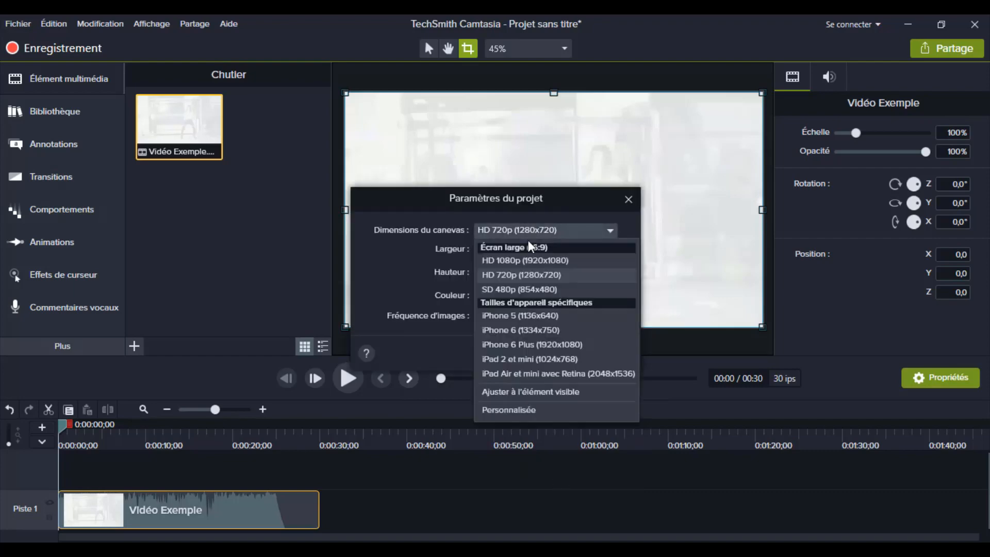
pyautogui.click(508, 409)
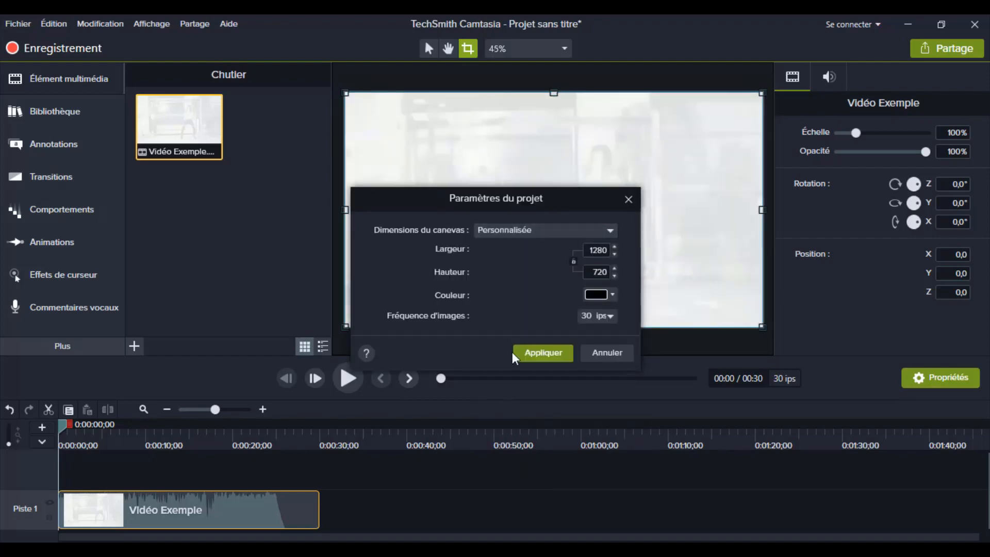
pyautogui.moveTo(527, 200); pyautogui.dragTo(305, 194)
pyautogui.doubleClick(382, 265)
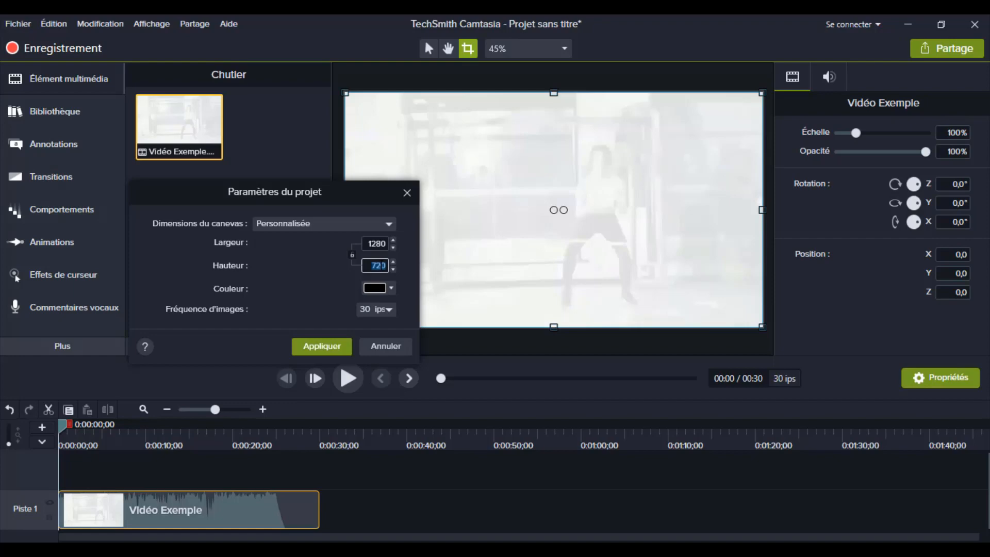
pyautogui.write('820')
pyautogui.press('Return')
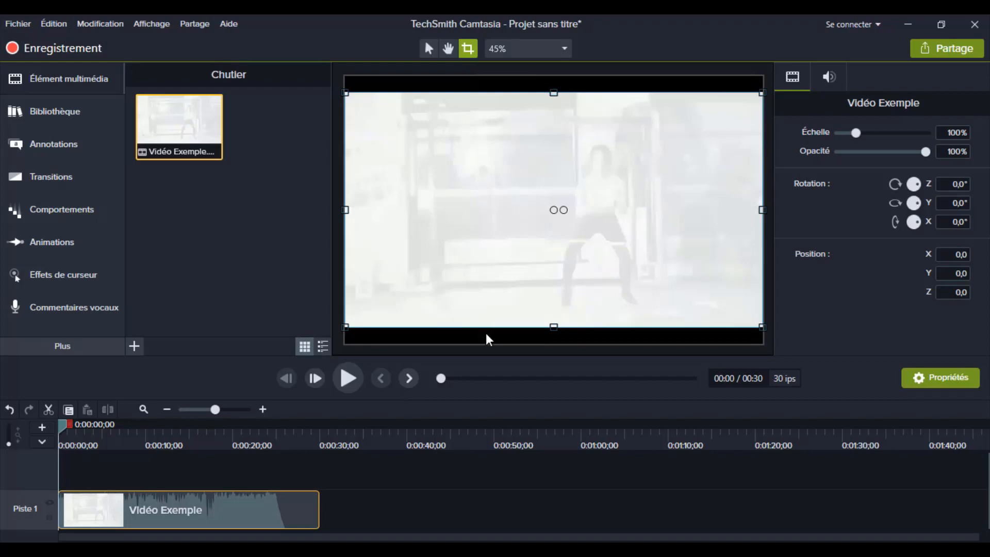
# Increase the custom canvas height to 980 in the project settings, then check the dimensions and apply them.
pyautogui.rightClick(512, 263)
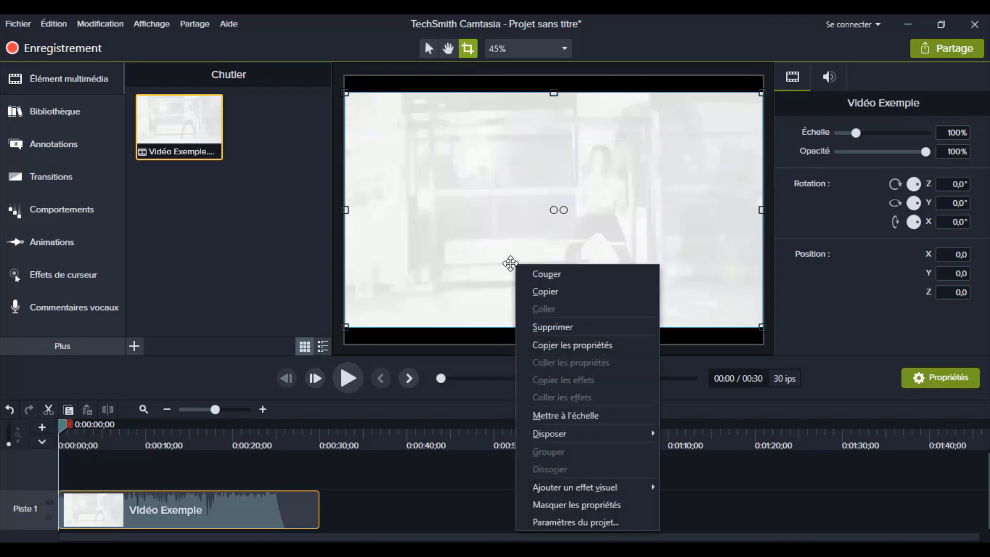
pyautogui.click(573, 526)
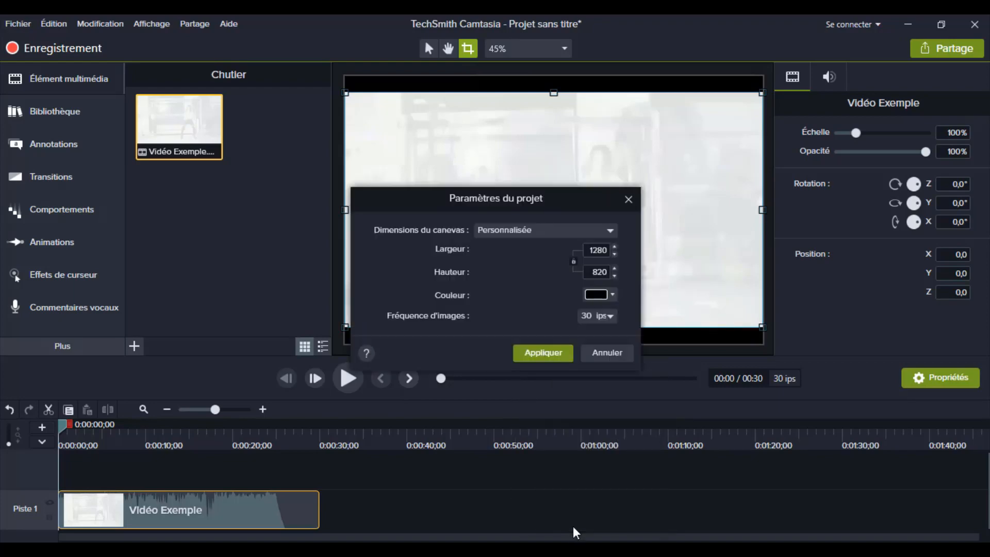
pyautogui.moveTo(505, 196); pyautogui.dragTo(215, 203)
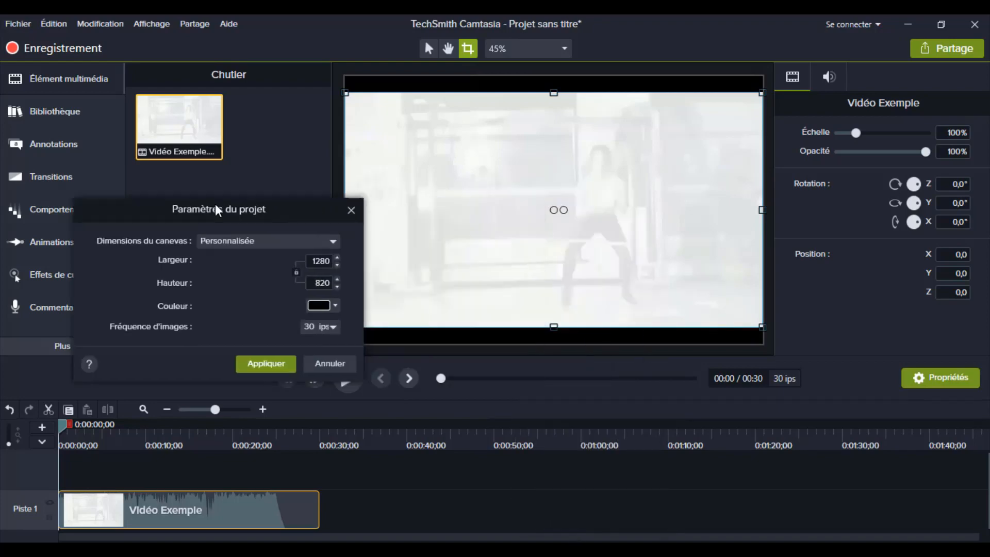
pyautogui.click(224, 236)
pyautogui.click(224, 236)
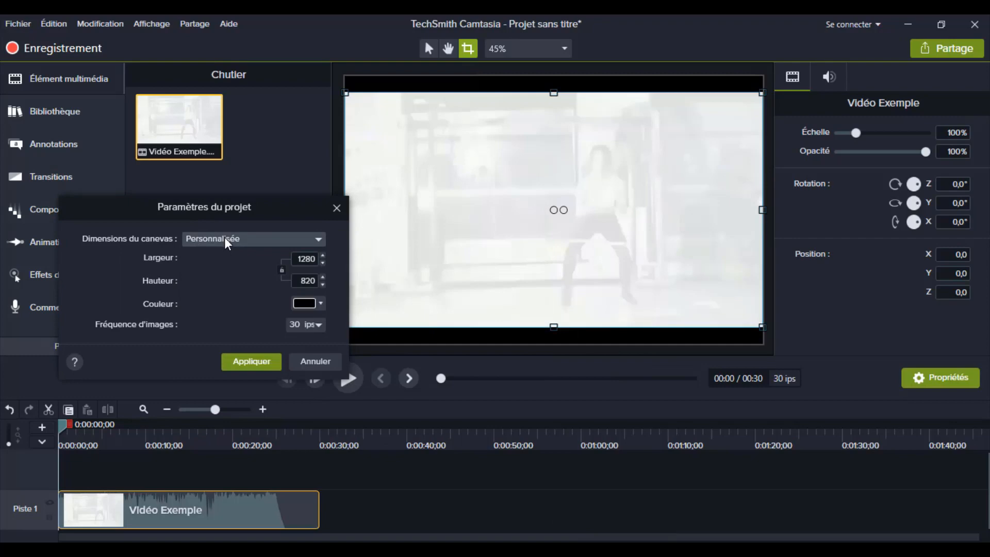
pyautogui.doubleClick(307, 278)
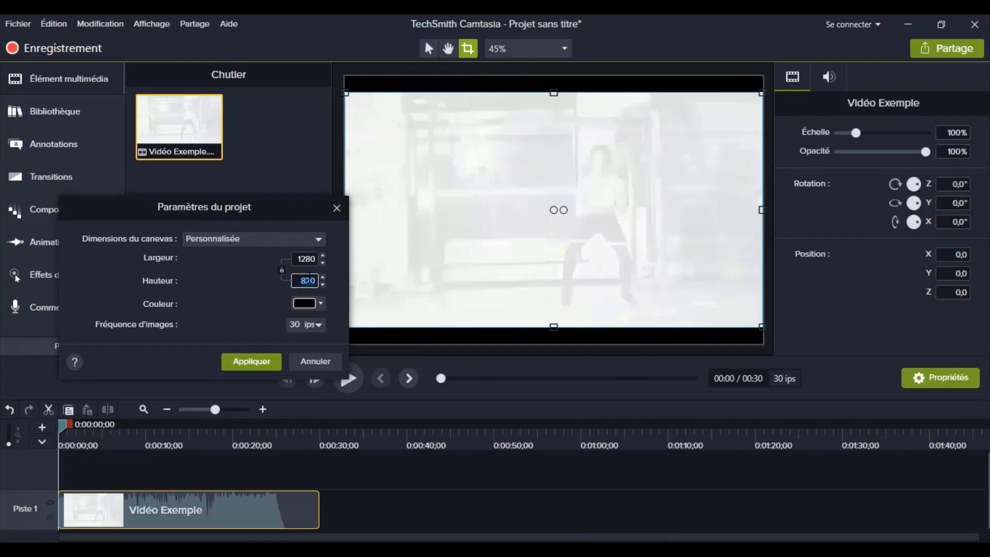
pyautogui.write('58')
pyautogui.write('0')
pyautogui.press('Return')
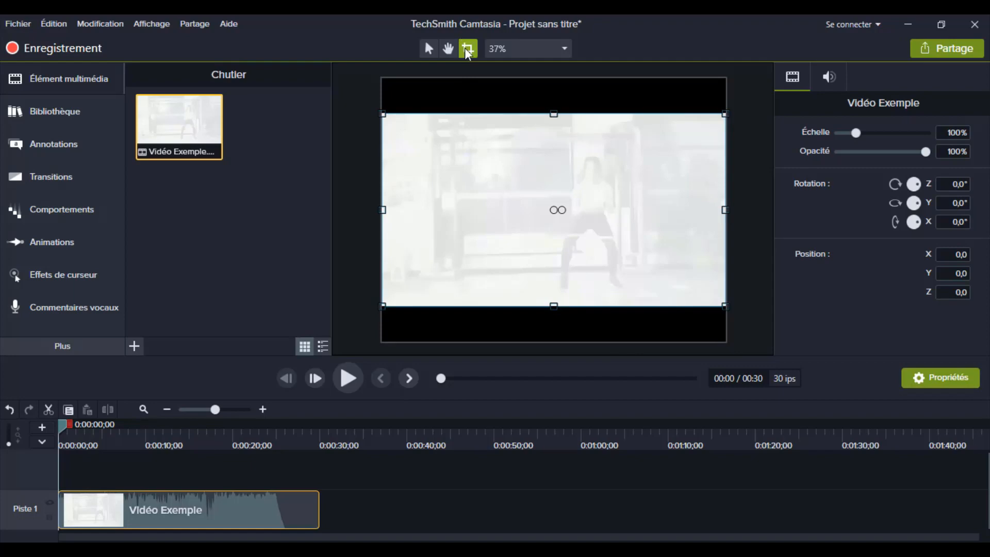
pyautogui.rightClick(555, 236)
pyautogui.click(638, 498)
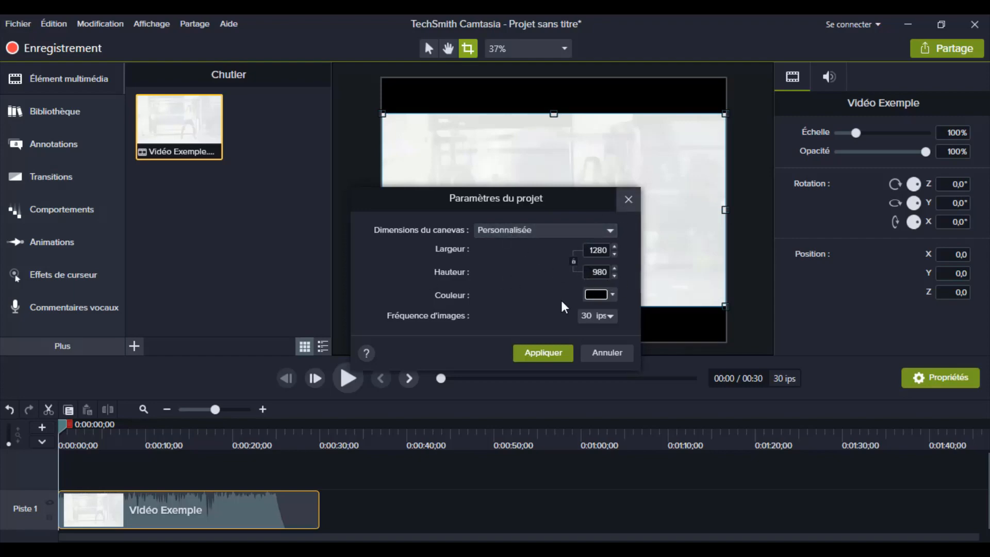
pyautogui.click(543, 353)
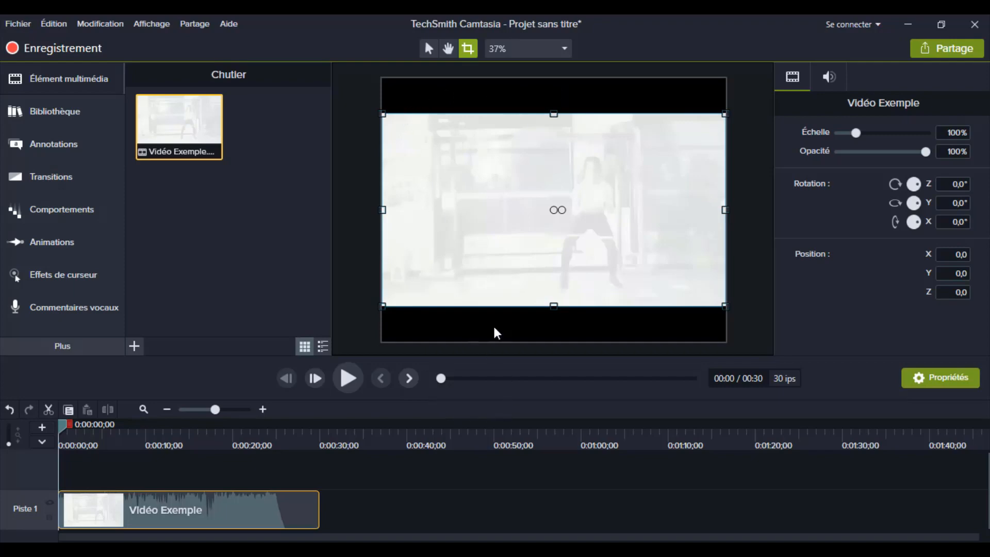
# Add the white rectangle text callout over the black band above the video and stretch it to the full canvas width.
pyautogui.click(43, 143)
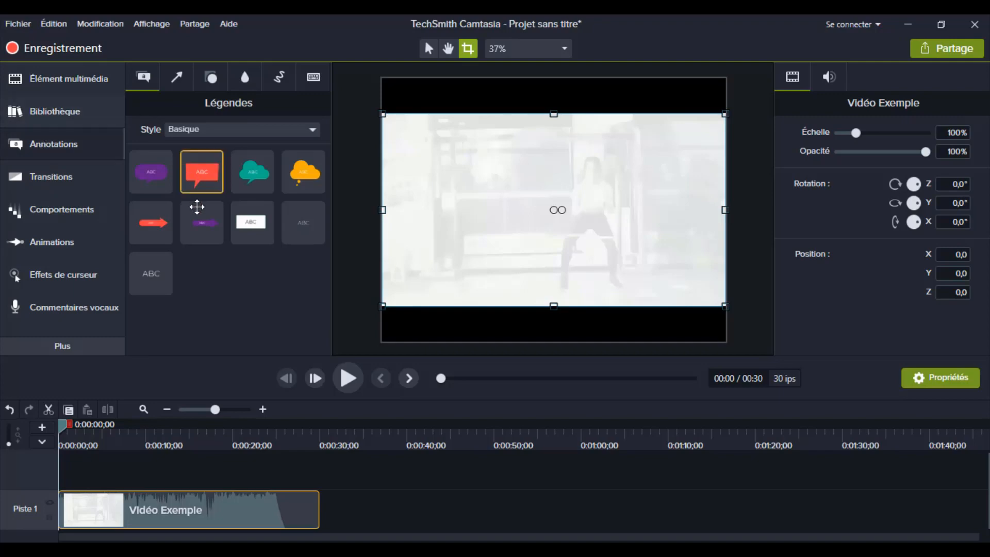
pyautogui.doubleClick(259, 238)
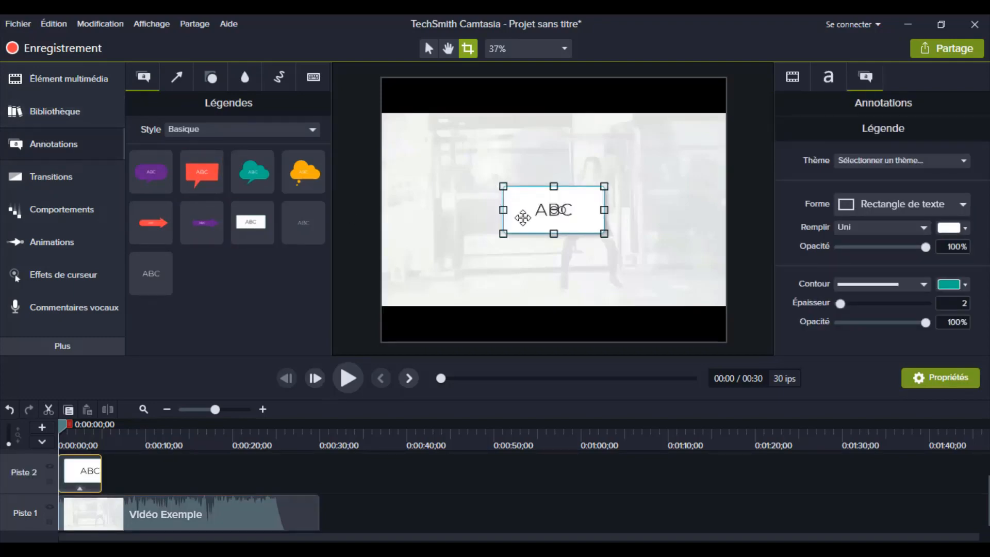
pyautogui.moveTo(522, 217); pyautogui.dragTo(537, 116)
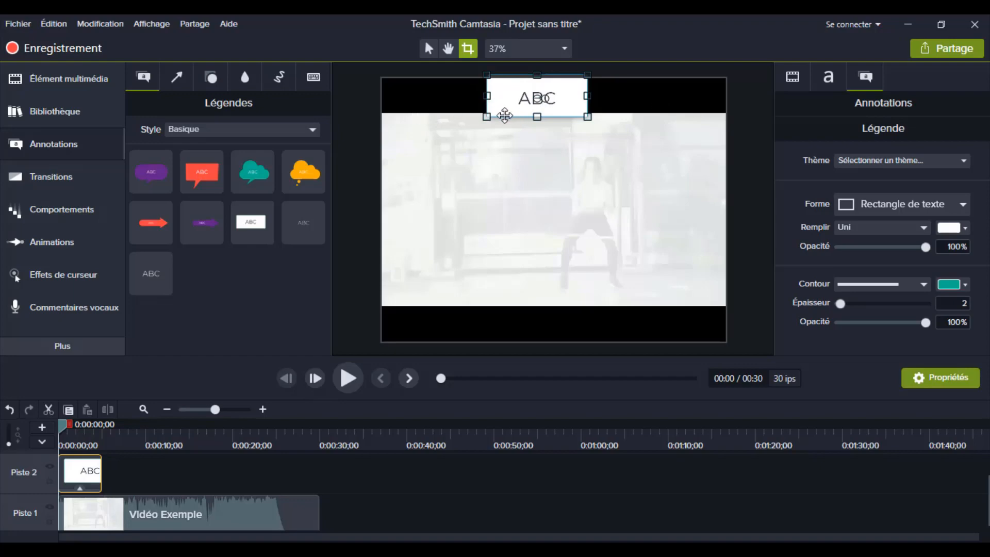
pyautogui.click(429, 49)
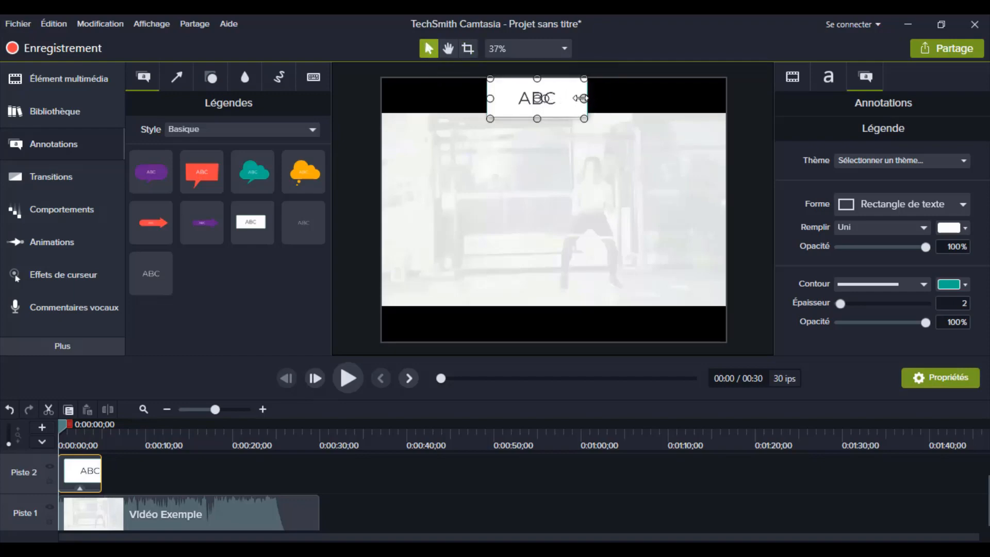
pyautogui.moveTo(584, 98); pyautogui.dragTo(725, 98)
pyautogui.moveTo(490, 100); pyautogui.dragTo(382, 98)
# Send the white callout above the video to the back, behind the video clip.
pyautogui.rightClick(482, 93)
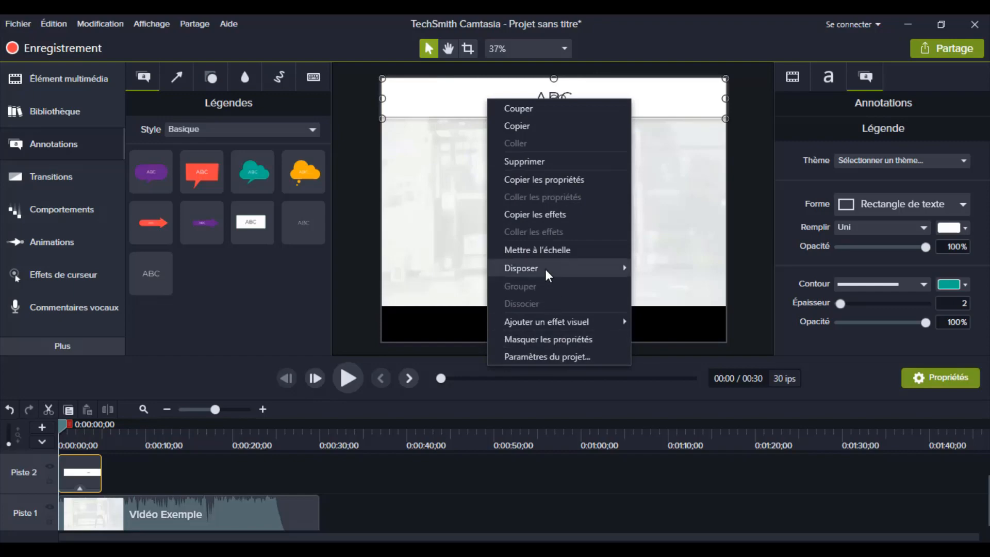
pyautogui.moveTo(544, 267)
pyautogui.click(690, 321)
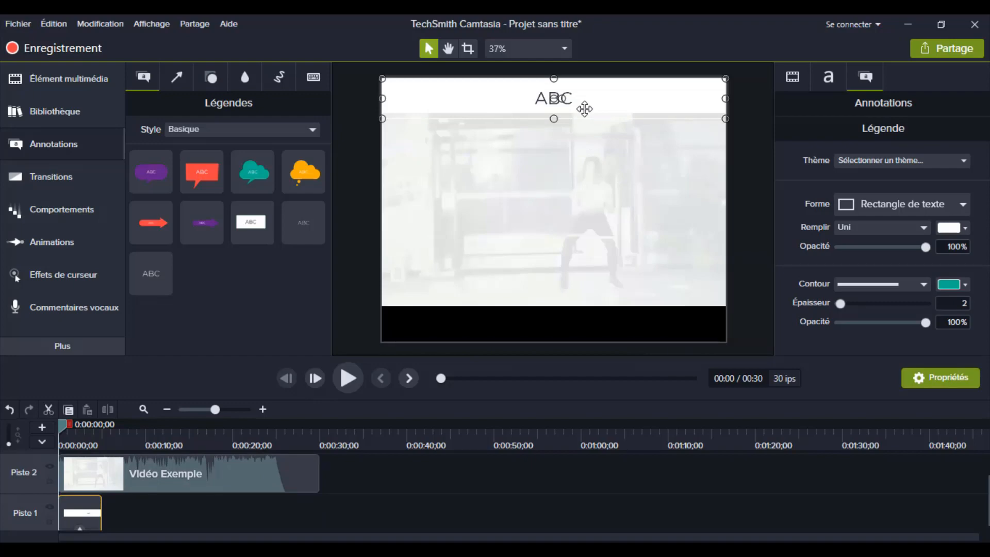
# Duplicate the white callout onto the black band below the video and send the copy to the back.
pyautogui.hotkey('ctrl', 'c')
pyautogui.hotkey('ctrl', 'v')
pyautogui.moveTo(597, 98); pyautogui.dragTo(596, 323)
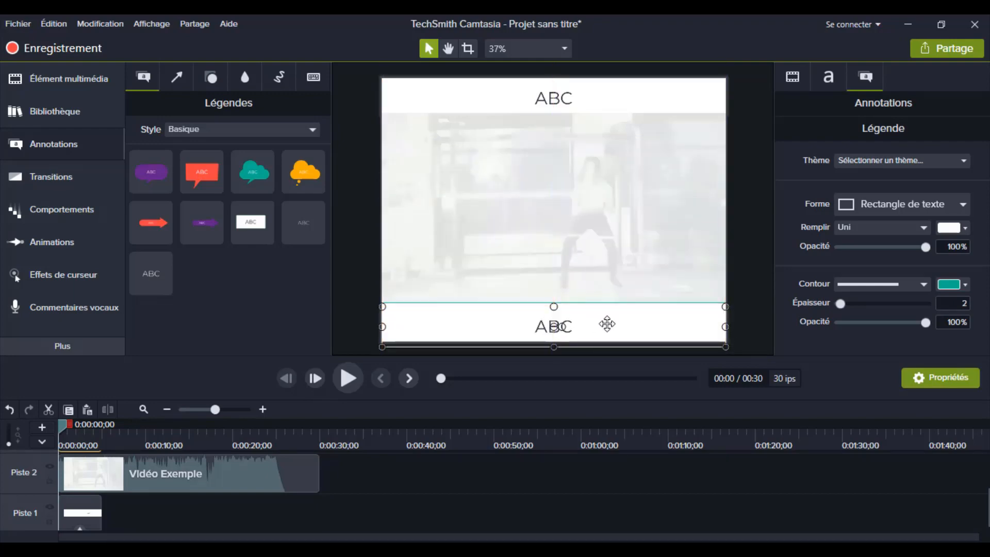
pyautogui.rightClick(607, 324)
pyautogui.moveTo(655, 213)
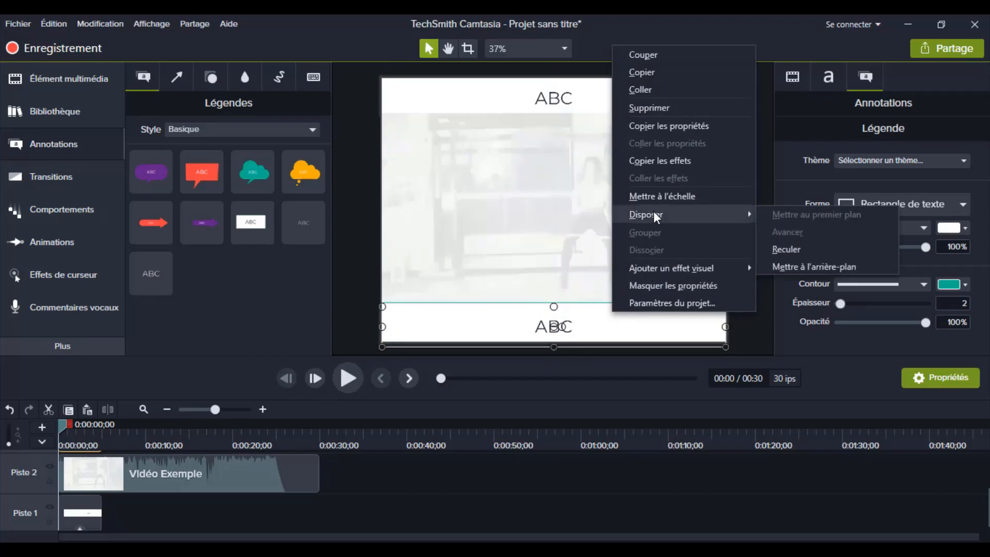
pyautogui.click(770, 266)
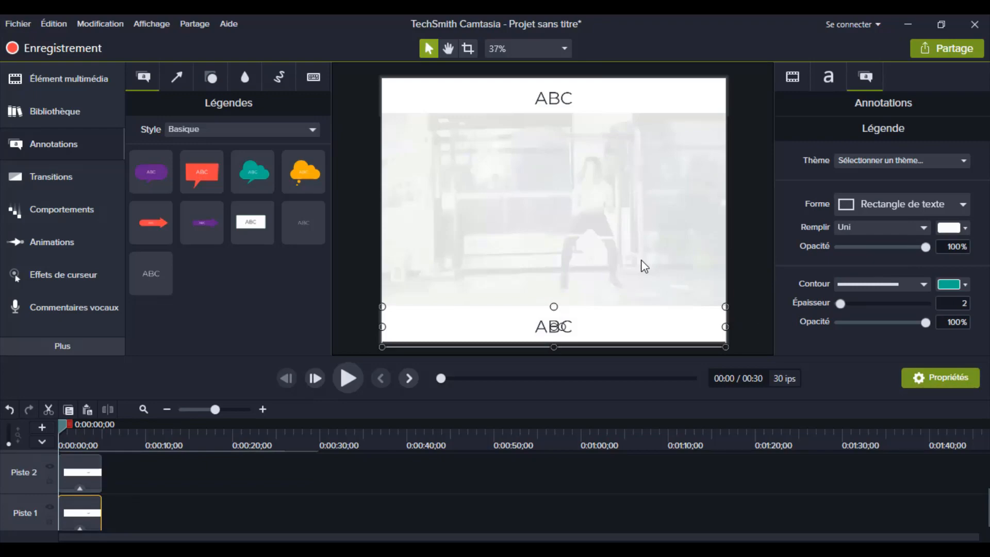
# Play the project from the start to about seven seconds to check how long the white bands stay on screen.
pyautogui.press('space')
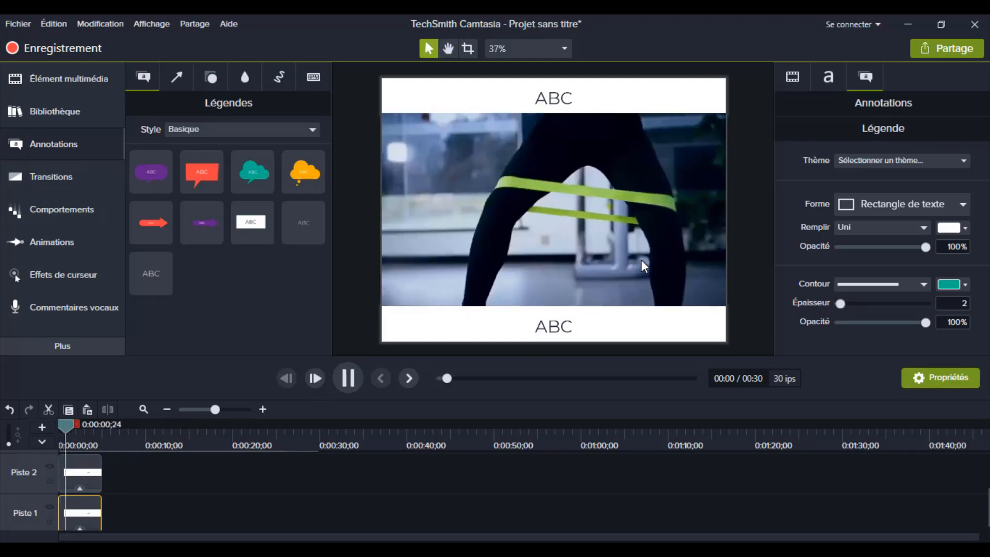
pyautogui.press('space')
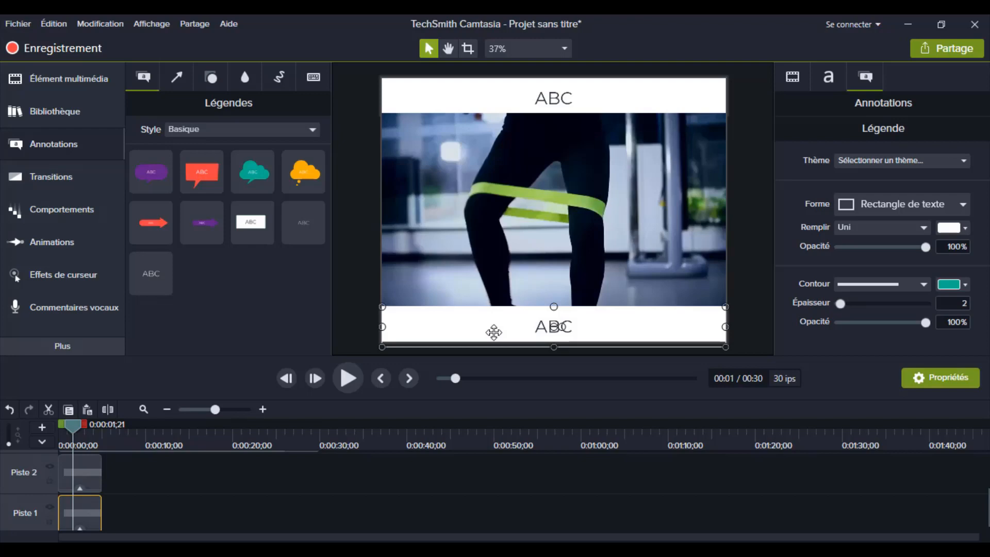
pyautogui.press('space')
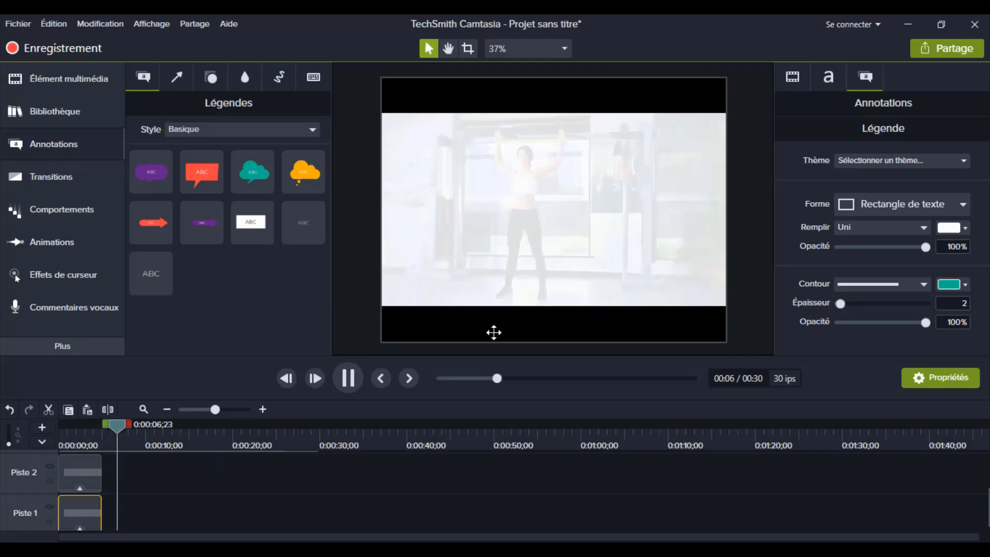
pyautogui.click(494, 332)
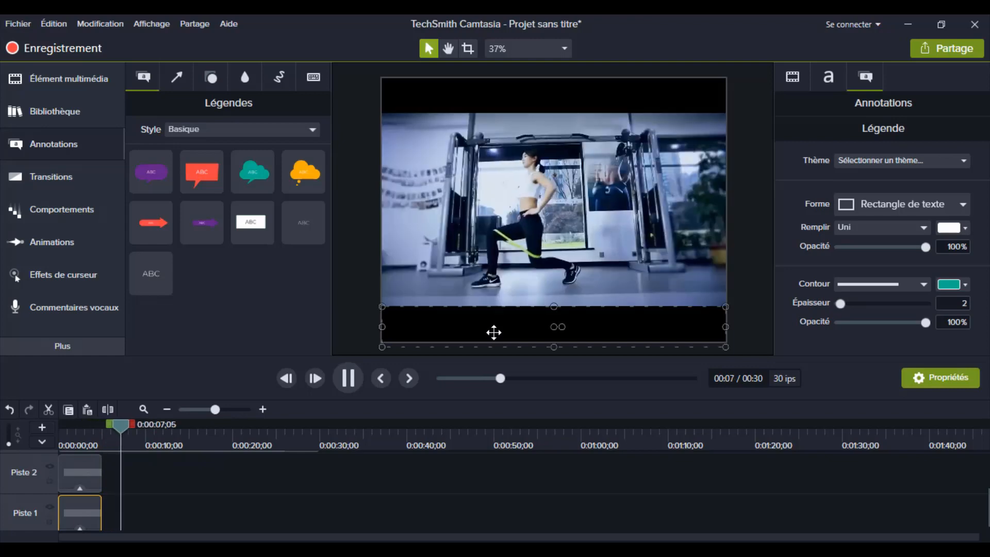
pyautogui.press('space')
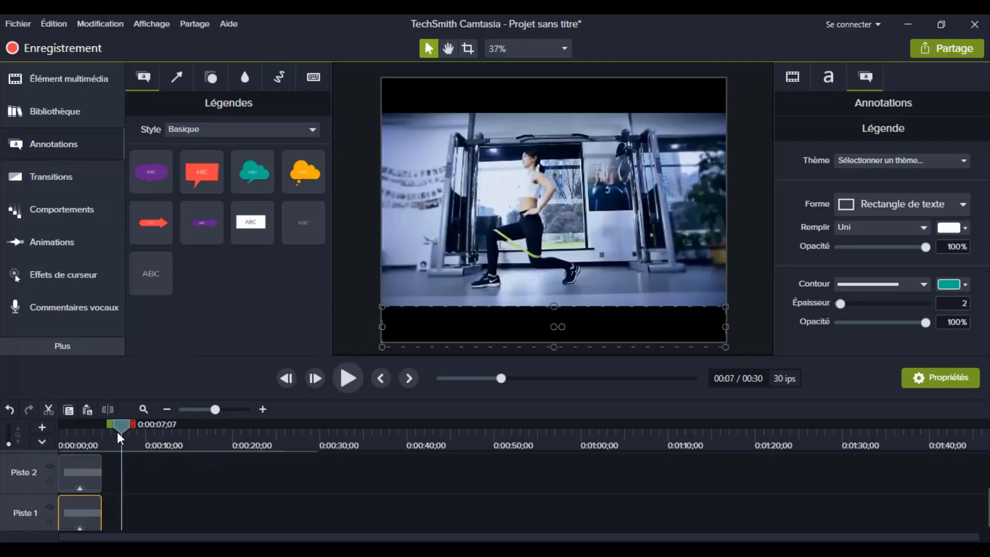
# Move the playhead back to about one second and extend the upper white callout on Piste 2 to the end of the video clip.
pyautogui.moveTo(122, 429); pyautogui.dragTo(70, 428)
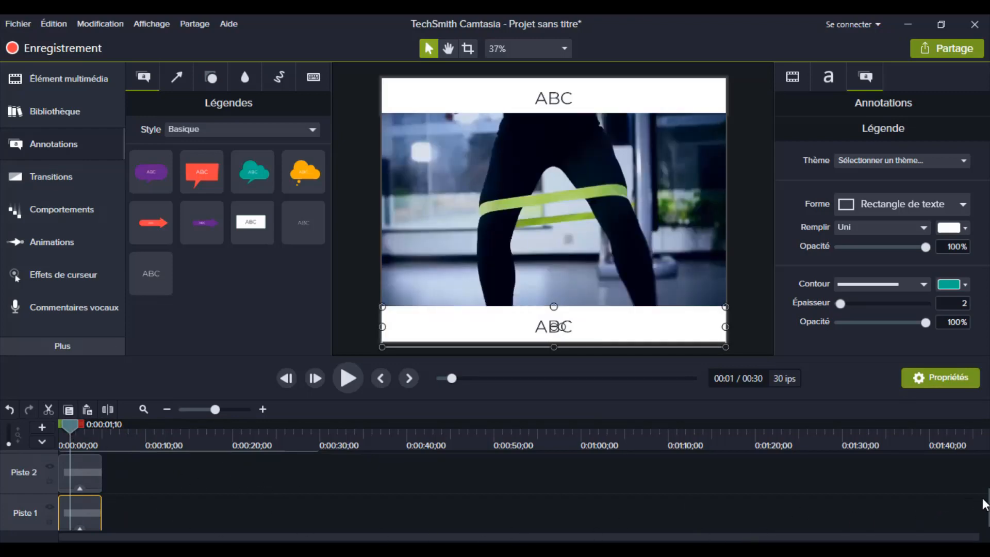
pyautogui.scroll(1, 986, 490)
pyautogui.scroll(1, 986, 489)
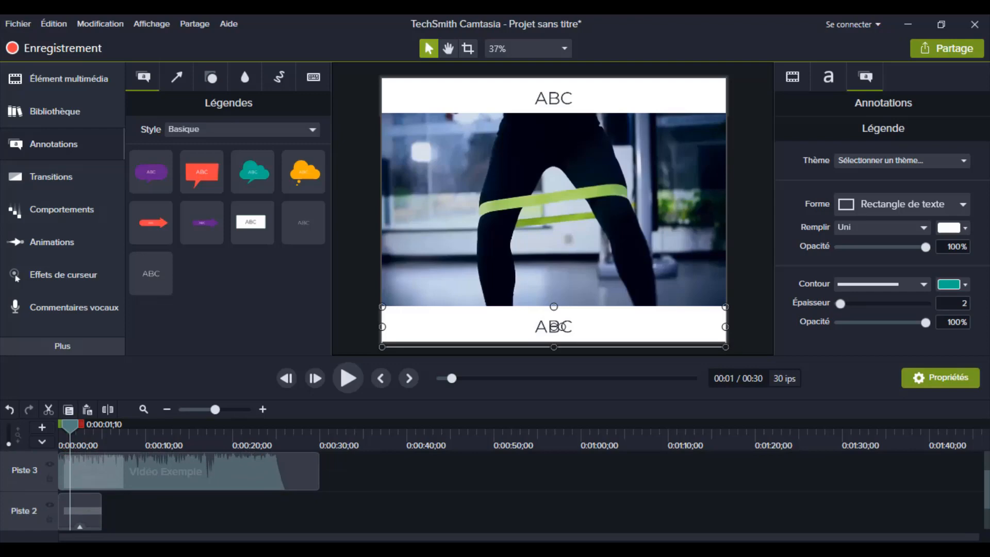
pyautogui.scroll(-1, 315, 515)
pyautogui.click(86, 489)
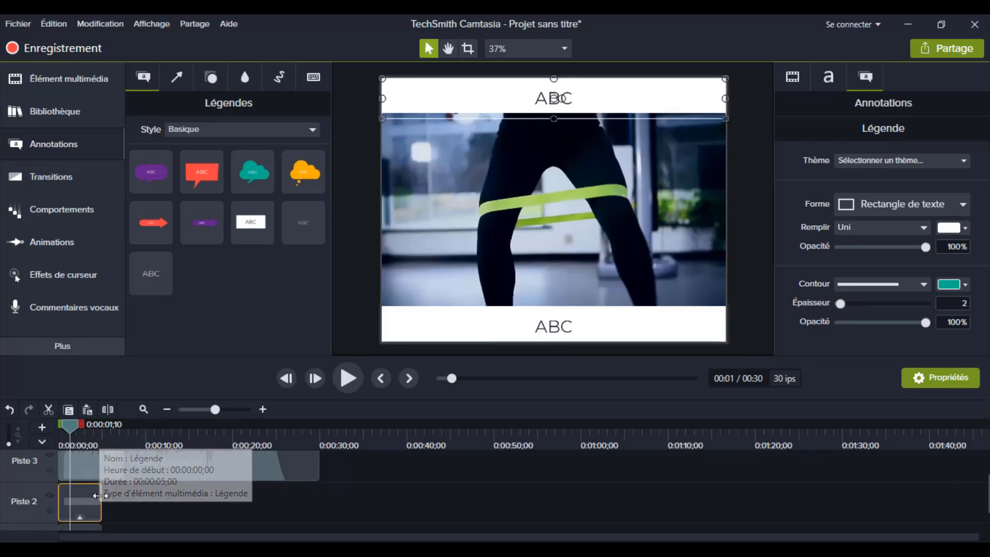
pyautogui.moveTo(100, 502); pyautogui.dragTo(332, 517)
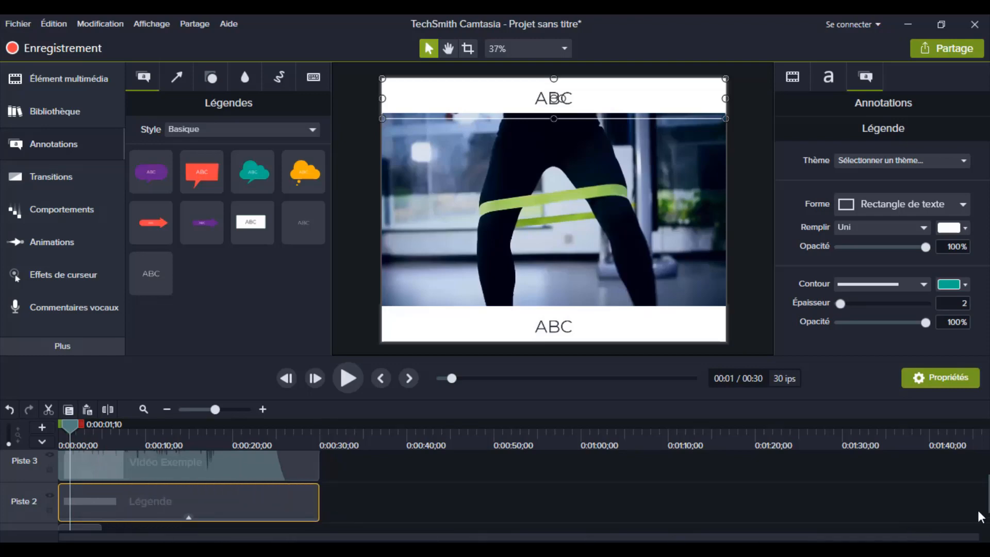
# Extend the lower white callout on Piste 1 to the end of the video clip.
pyautogui.scroll(-1, 360, 522)
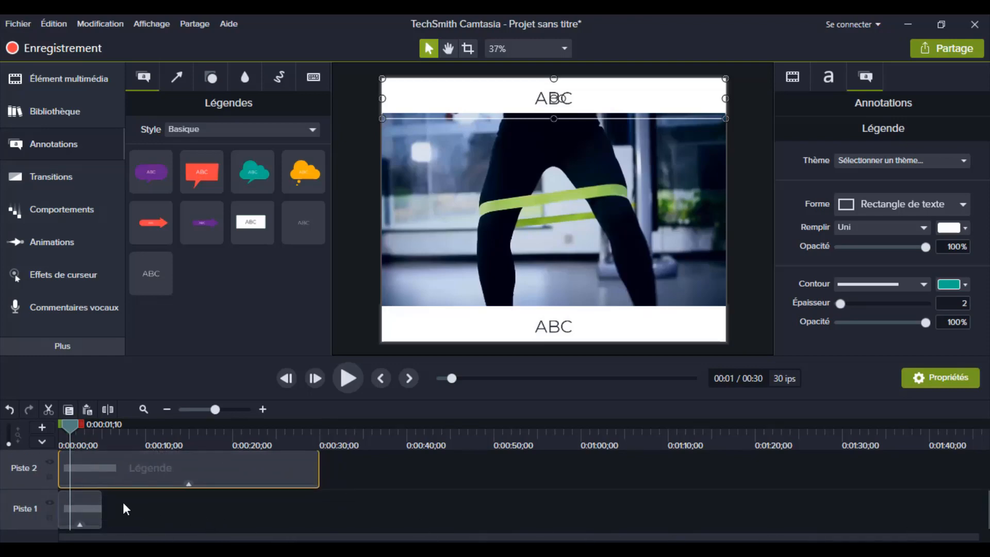
pyautogui.click(97, 497)
pyautogui.moveTo(141, 507); pyautogui.dragTo(320, 522)
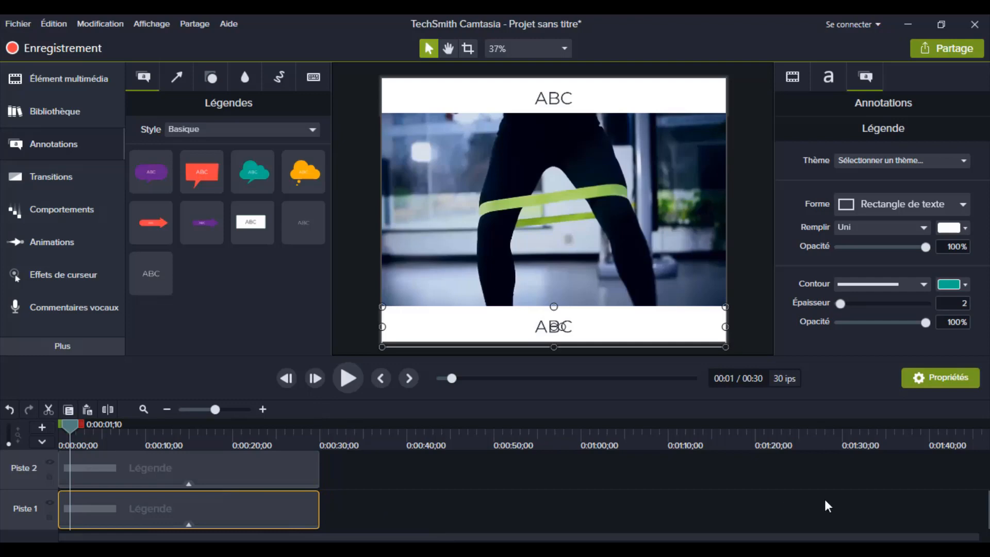
# Replace the placeholder text of the callout above the video with "A ABSOLUMENT VOIR".
pyautogui.scroll(3, 986, 474)
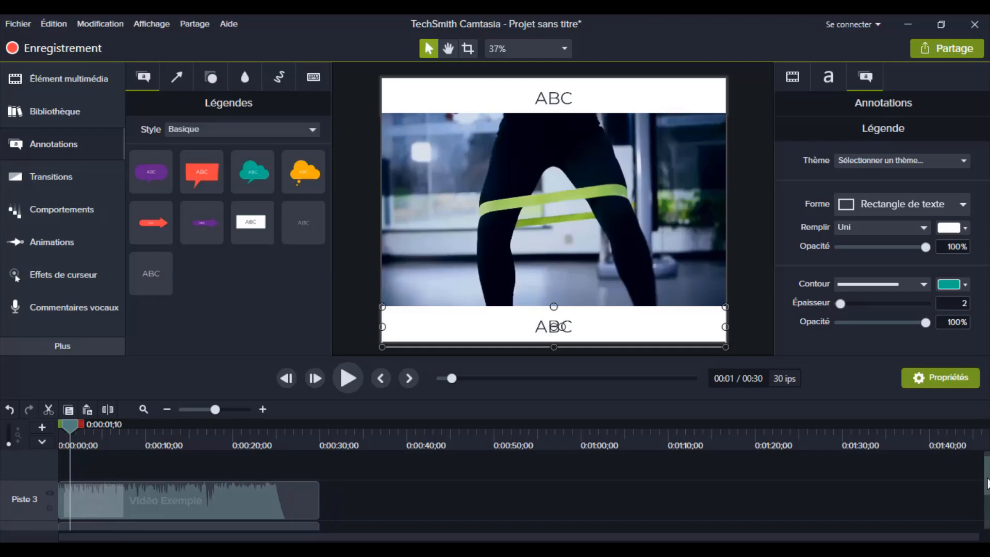
pyautogui.scroll(1, 986, 474)
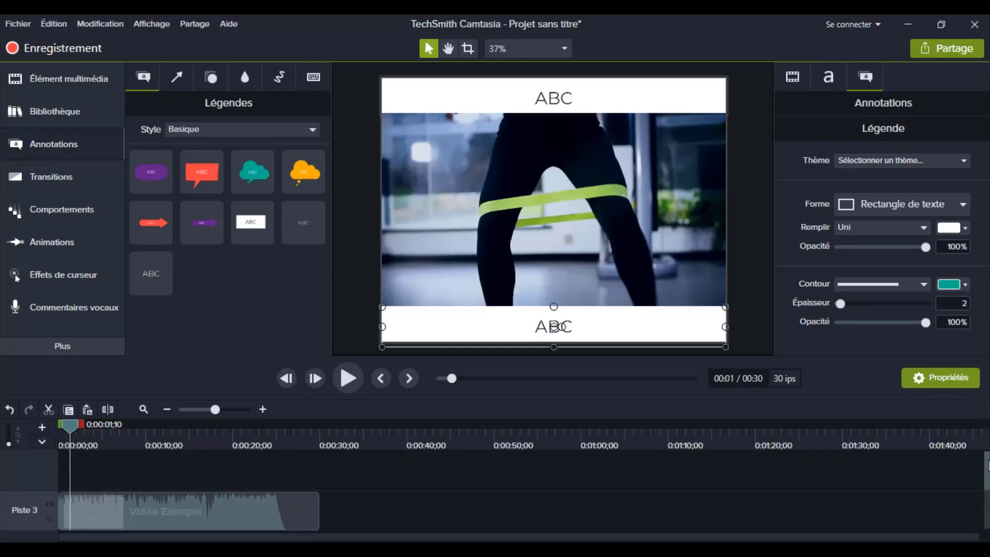
pyautogui.click(556, 102)
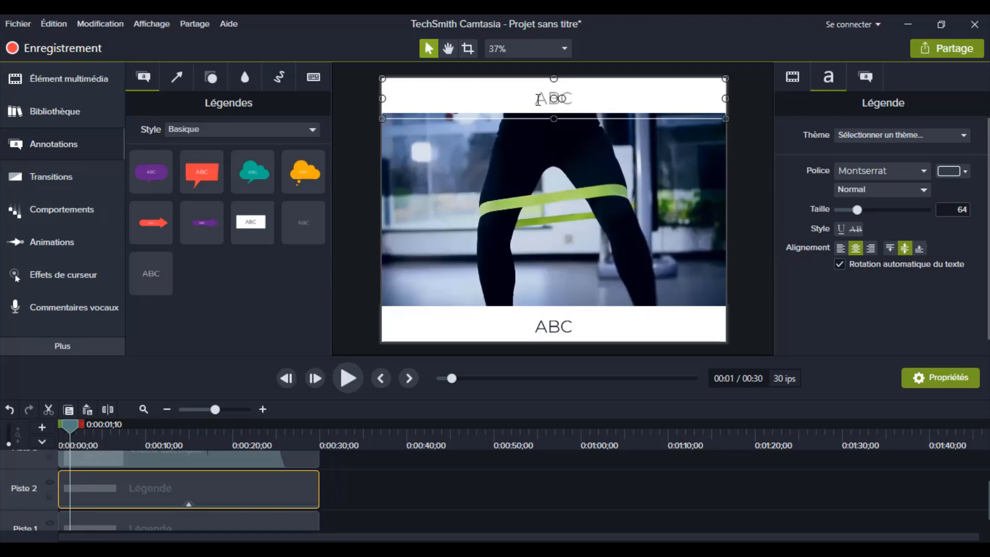
pyautogui.write('A ABSOLUMENT VOIR')
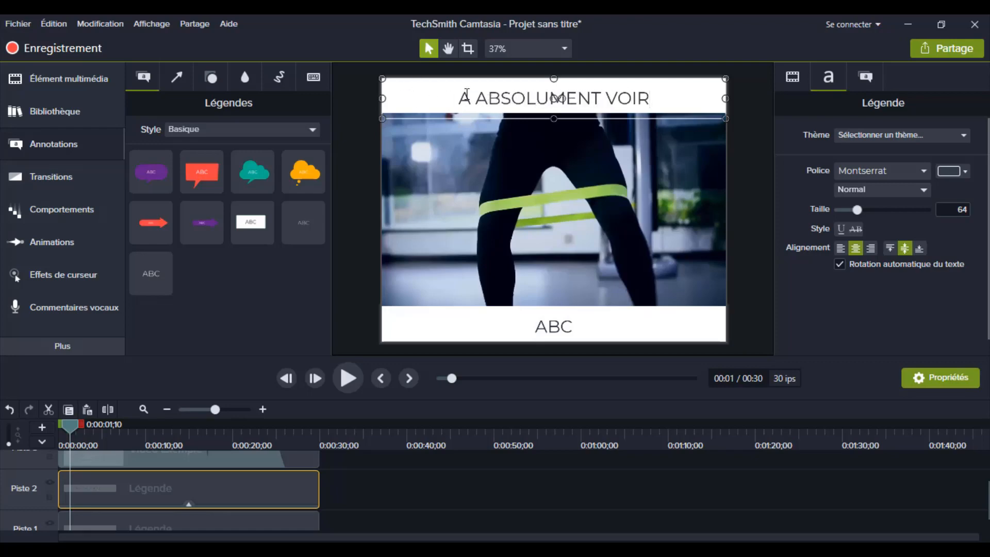
# Set the "A ABSOLUMENT VOIR" text to bold (Gras) and its size to 76.
pyautogui.moveTo(456, 98); pyautogui.dragTo(659, 98)
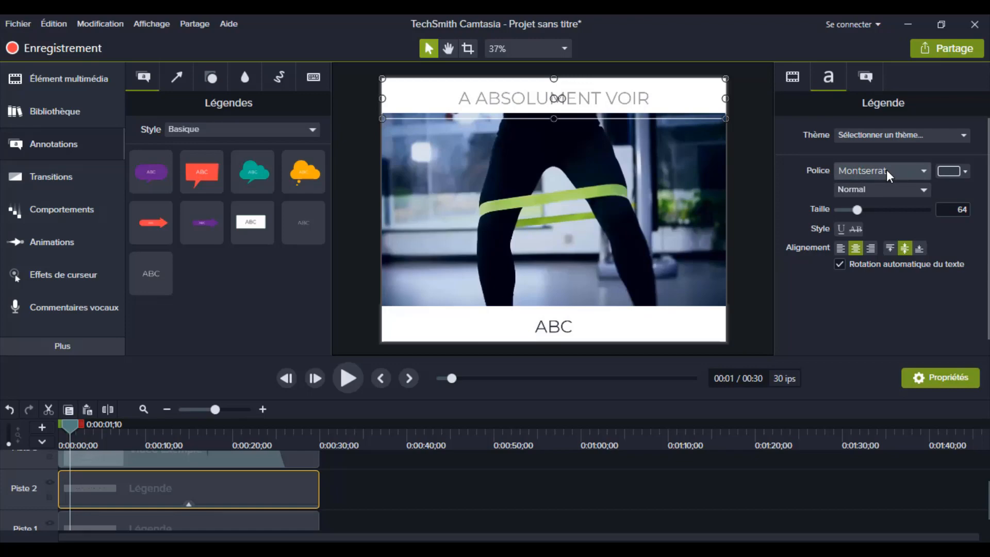
pyautogui.click(892, 187)
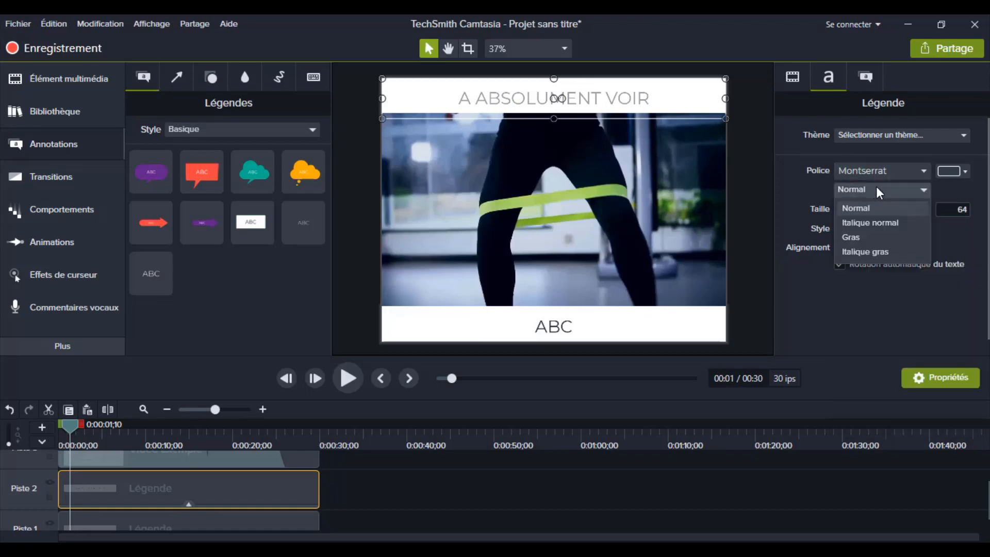
pyautogui.click(860, 236)
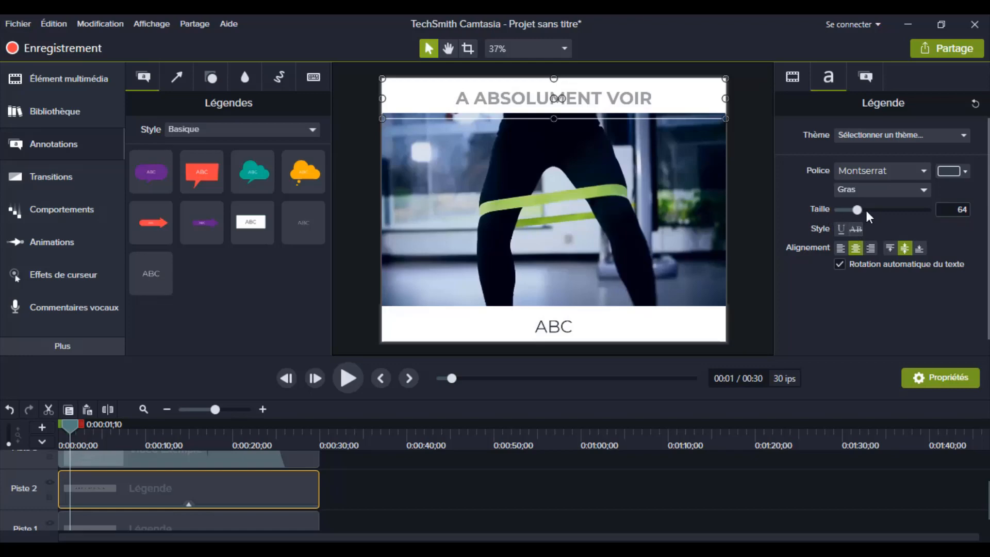
pyautogui.moveTo(856, 211); pyautogui.dragTo(861, 209)
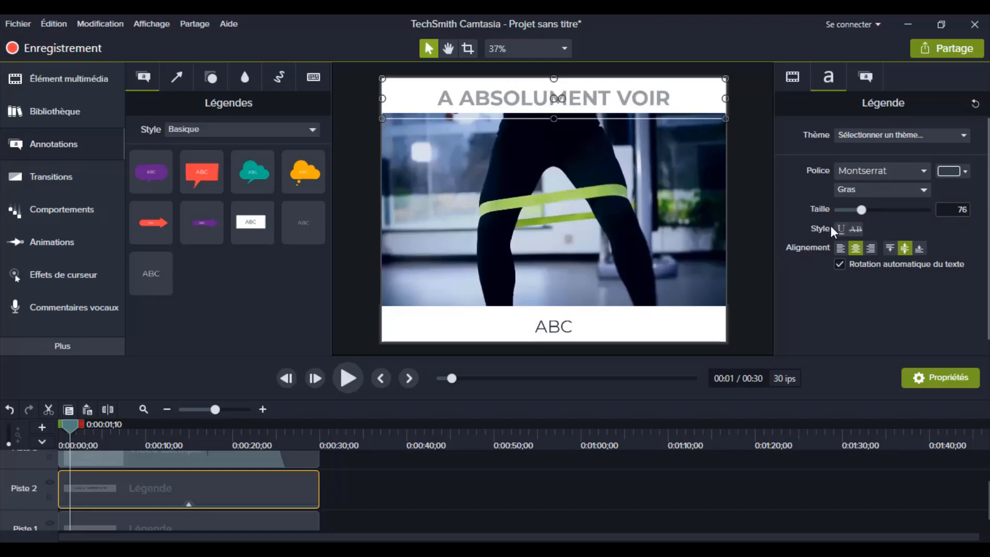
# Replace the placeholder text of the callout below the video with "LIVRAISON GRATUITE".
pyautogui.click(553, 324)
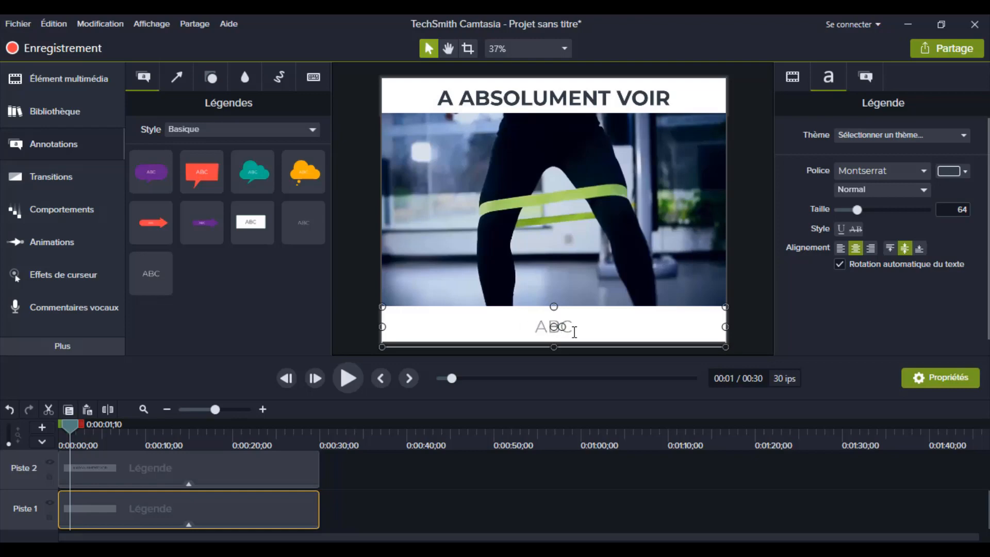
pyautogui.write('LIB')
pyautogui.press('BackSpace')
pyautogui.write('VRAISO')
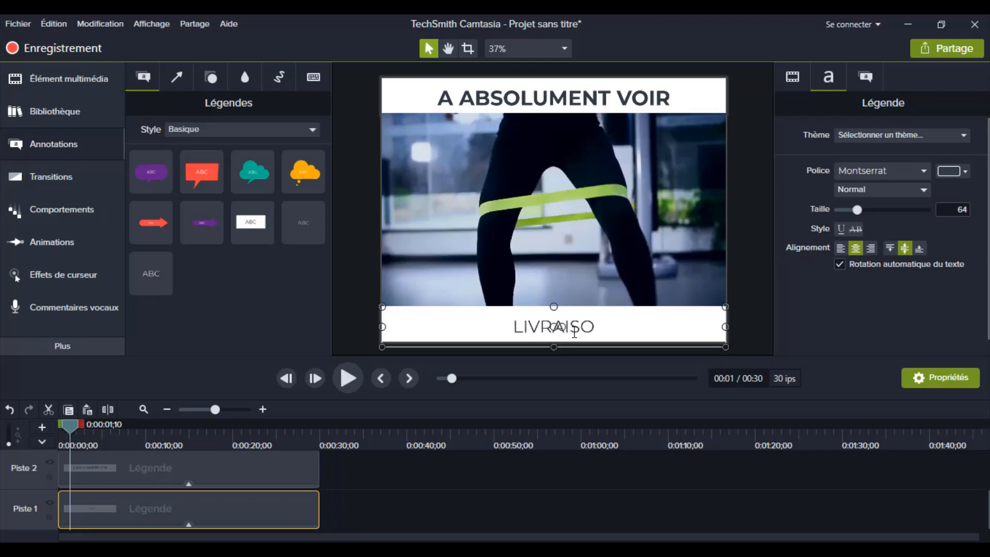
pyautogui.write('N GRATUIT')
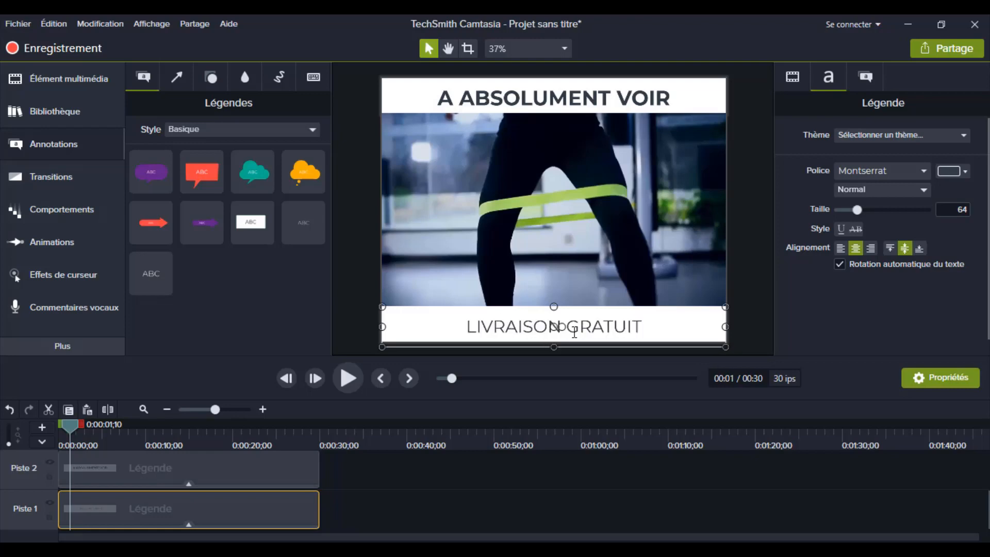
pyautogui.write('E')
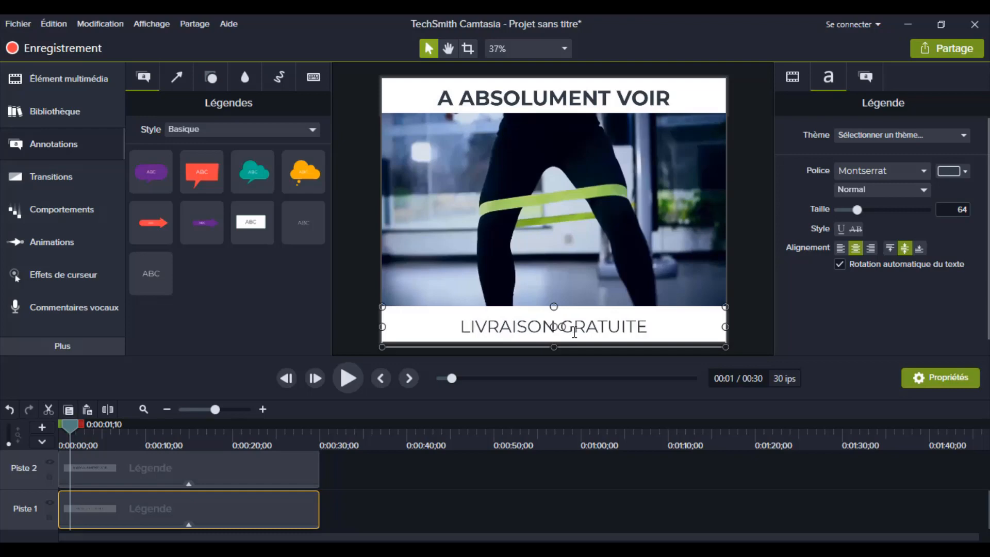
# Set the whole "LIVRAISON GRATUITE" text to bold (Gras) and its size to 76, and leave text editing.
pyautogui.click(866, 193)
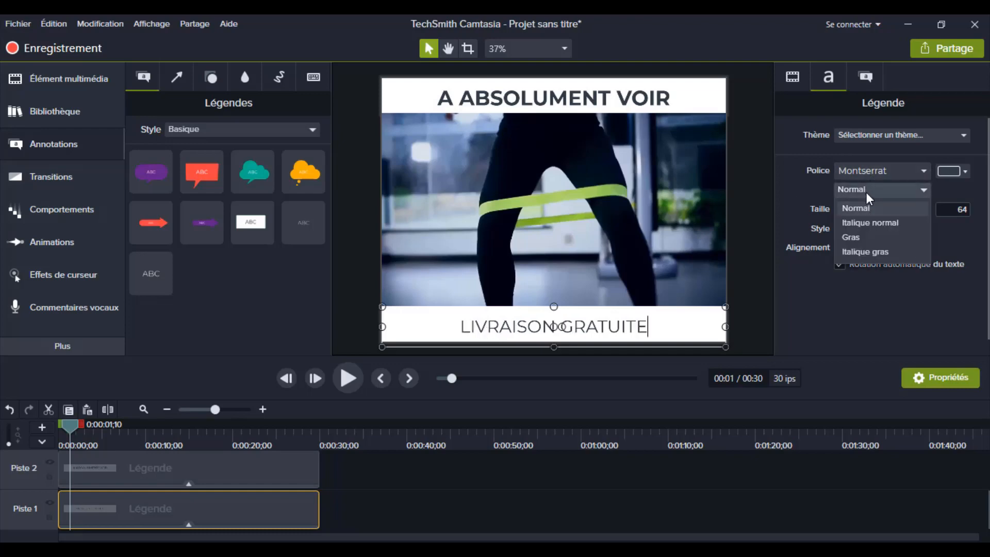
pyautogui.click(865, 234)
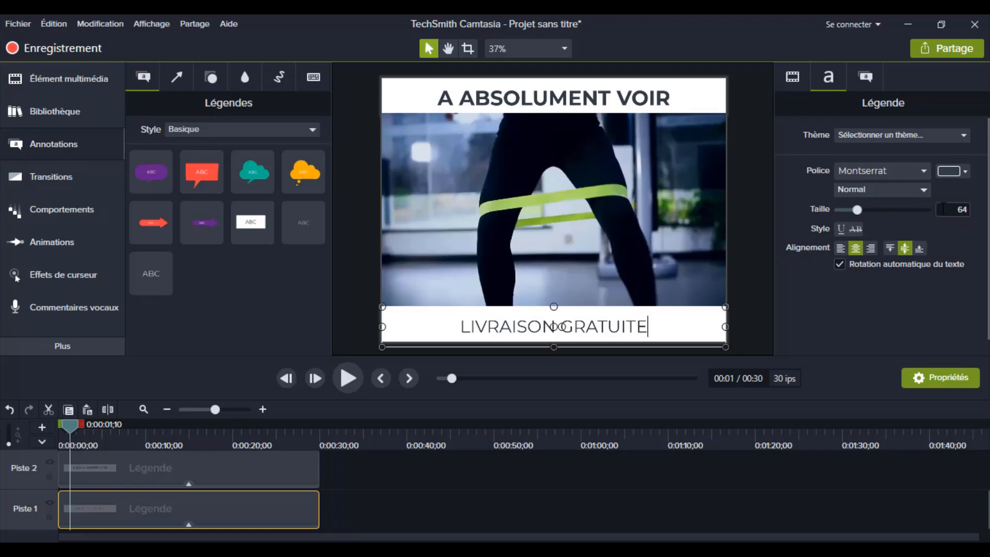
pyautogui.click(875, 191)
pyautogui.click(661, 327)
pyautogui.moveTo(661, 326); pyautogui.dragTo(452, 328)
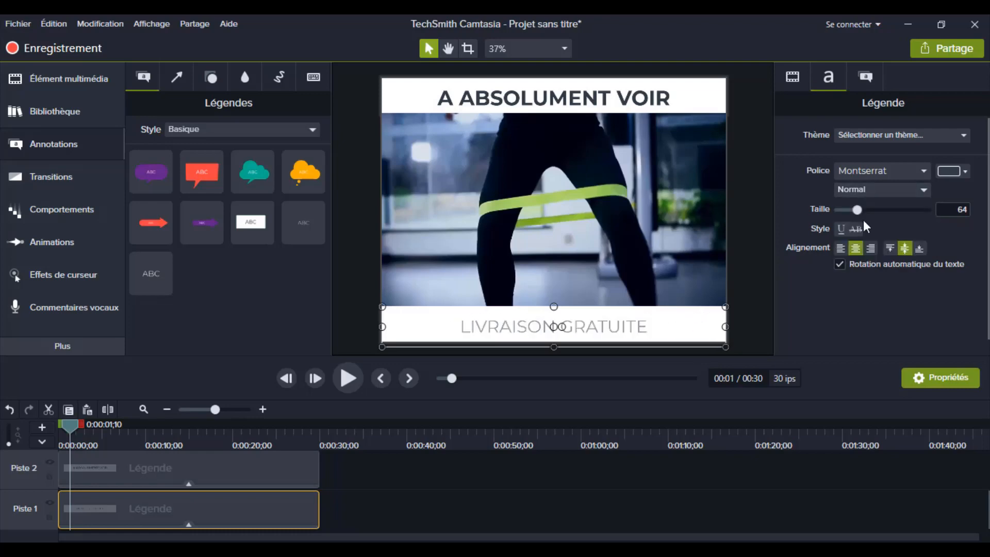
pyautogui.click(882, 188)
pyautogui.click(880, 233)
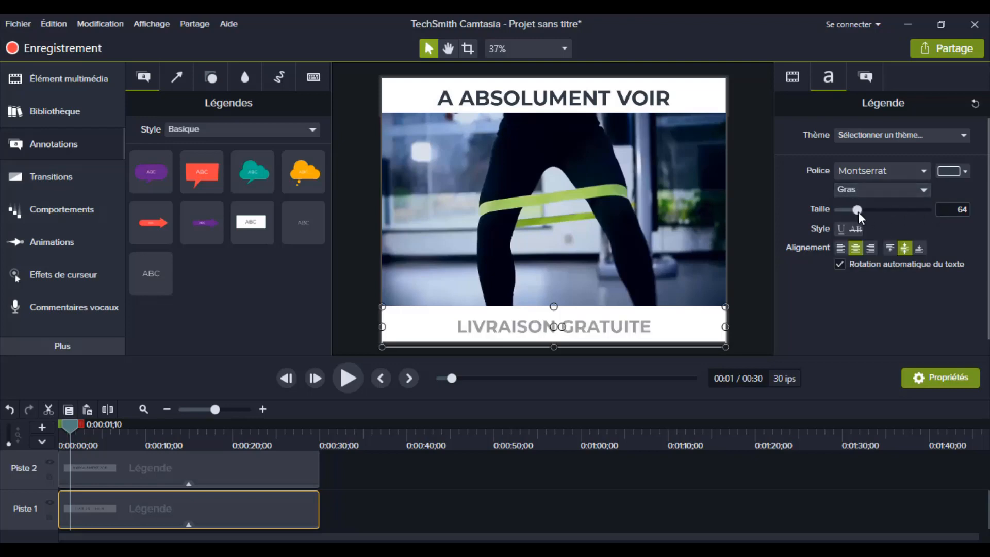
pyautogui.moveTo(859, 211); pyautogui.dragTo(861, 211)
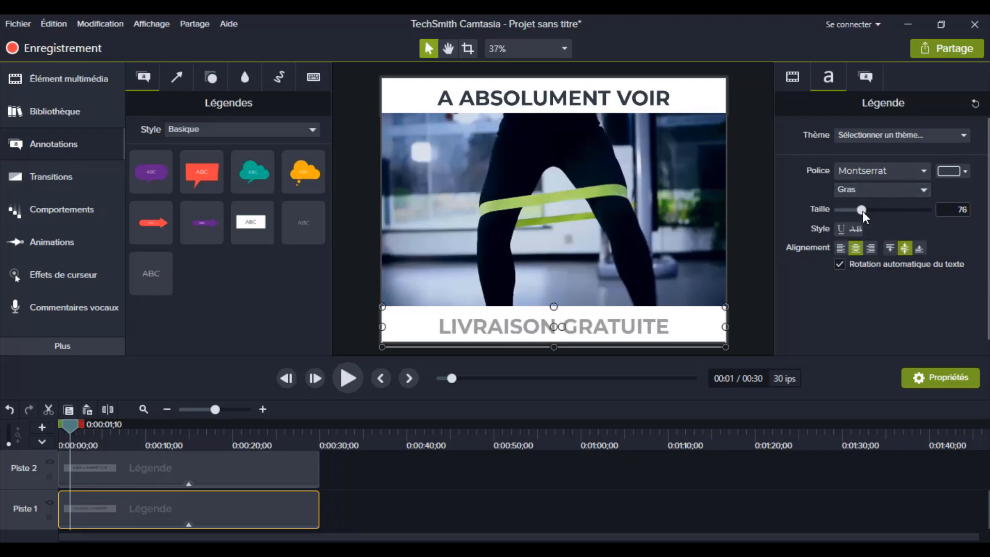
pyautogui.click(657, 236)
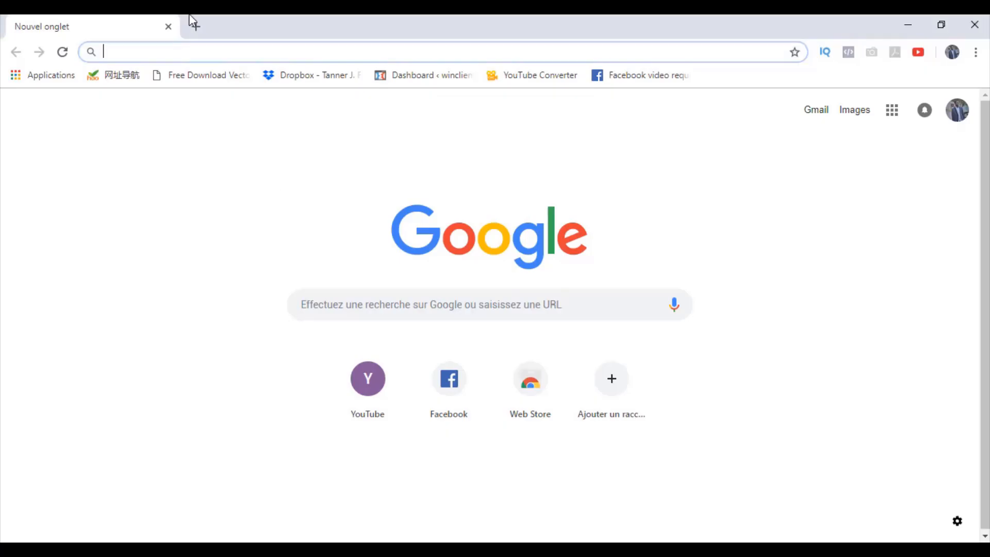
# Switch to Chrome, search Google for "ICON FITNESS FEMME PNG" and browse the image results for fitness icons.
pyautogui.click(414, 303)
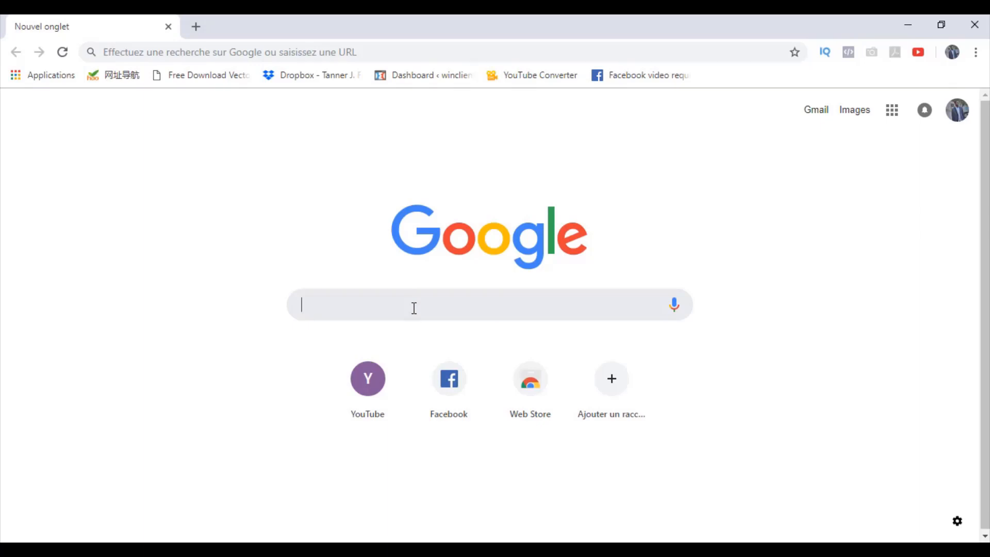
pyautogui.write('ICON FITNESS')
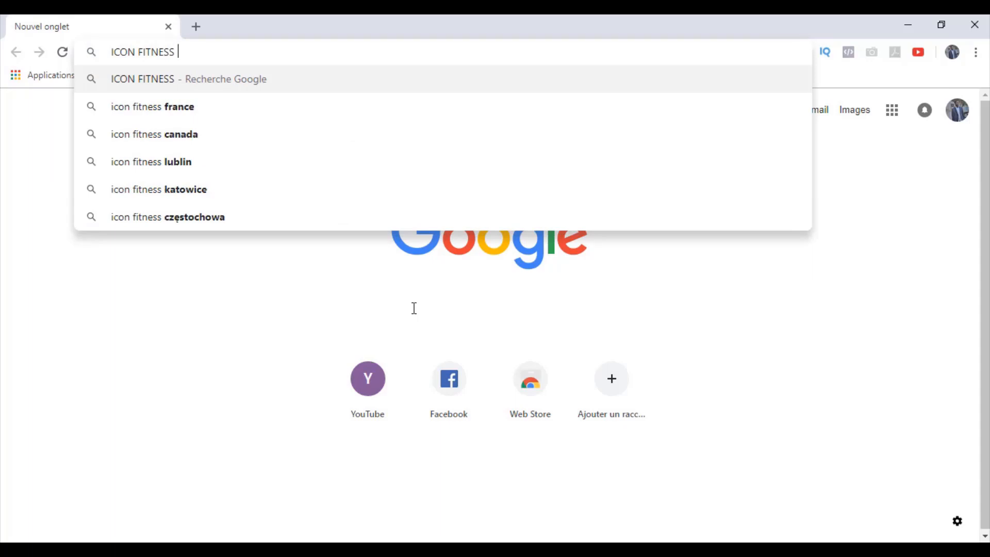
pyautogui.write(' FEMME ')
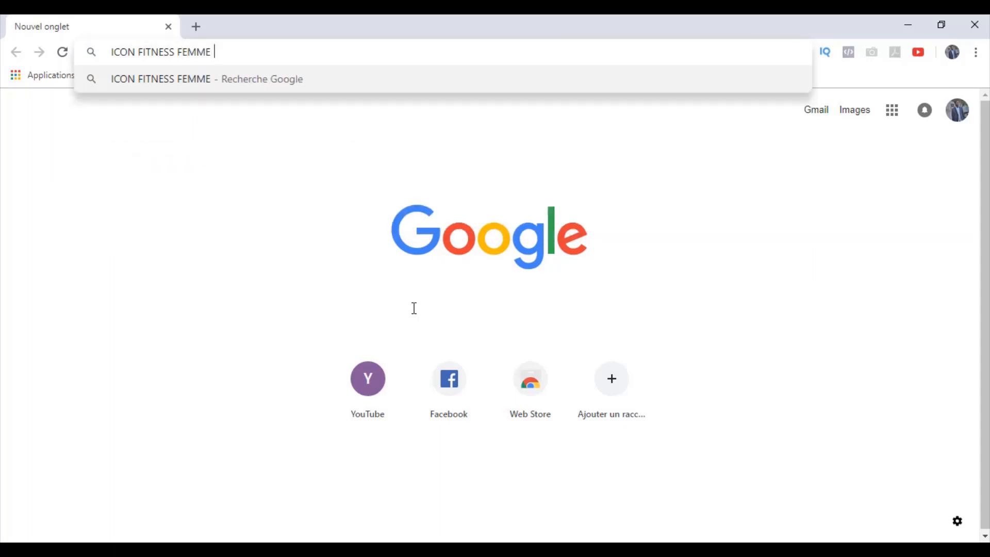
pyautogui.write('PNG')
pyautogui.press('Return')
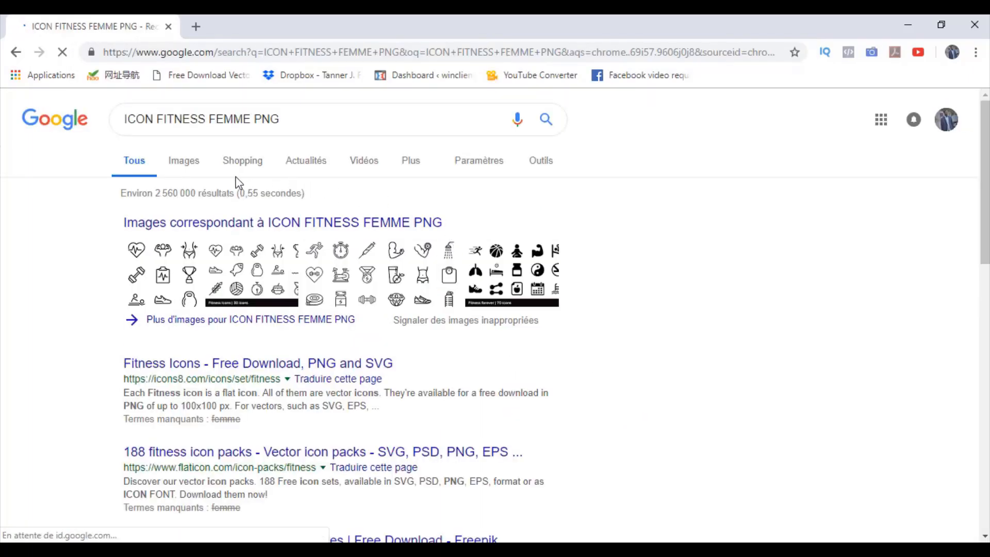
pyautogui.click(264, 226)
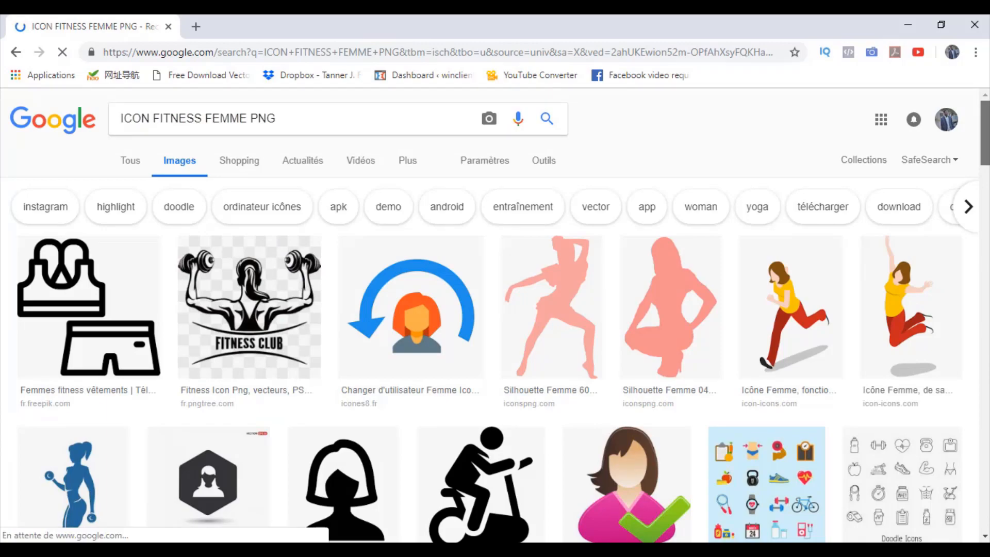
pyautogui.scroll(-10, 494, 314)
pyautogui.scroll(-20, 495, 315)
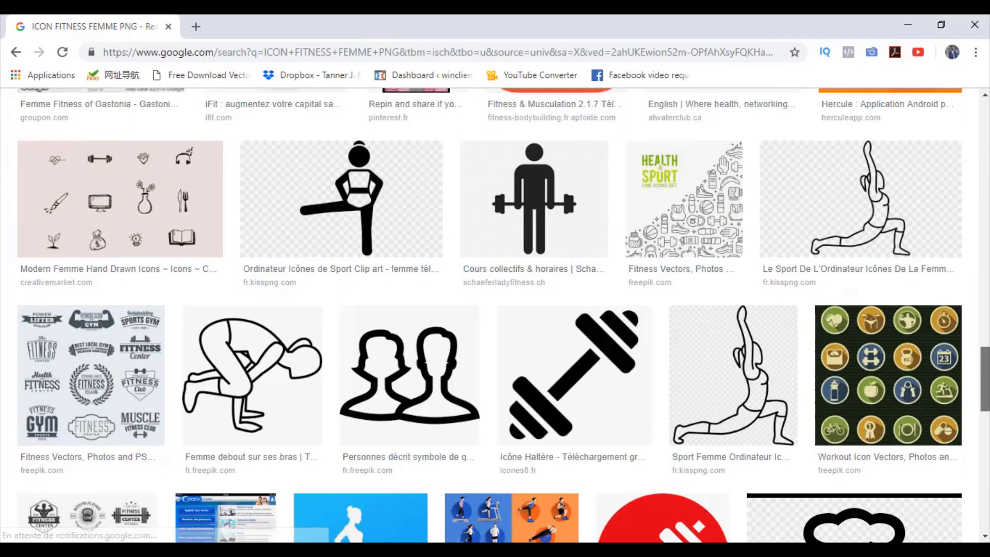
pyautogui.moveTo(984, 379); pyautogui.dragTo(986, 129)
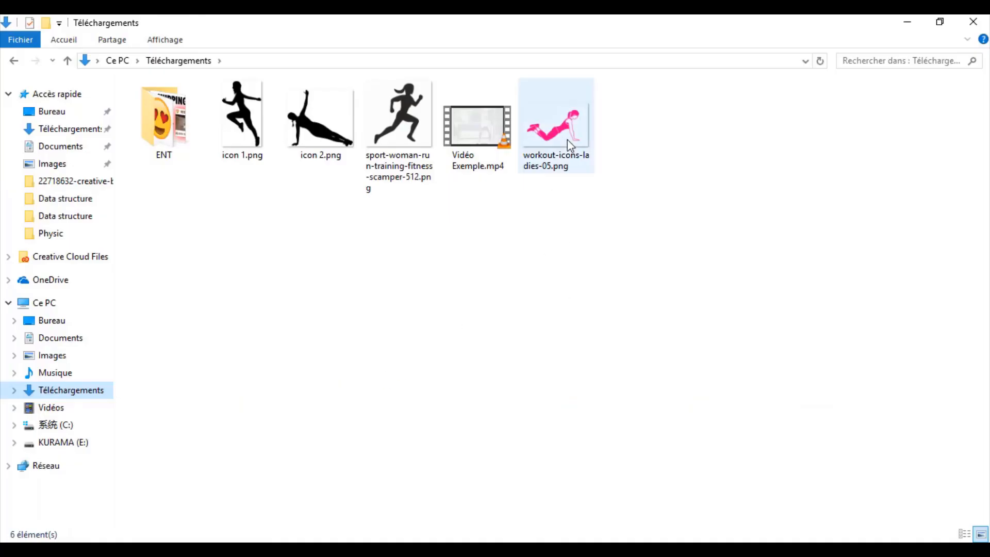
# Add workout-icons-ladies-05.png from the Téléchargements folder to the Camtasia canvas over the video and shrink it to about 40% scale.
pyautogui.click(567, 139)
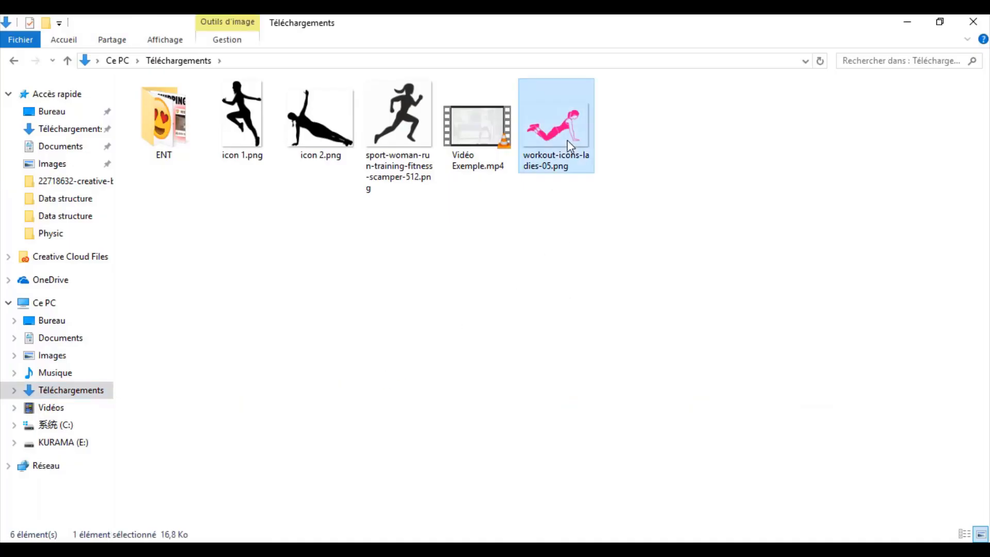
pyautogui.moveTo(565, 127); pyautogui.dragTo(489, 222)
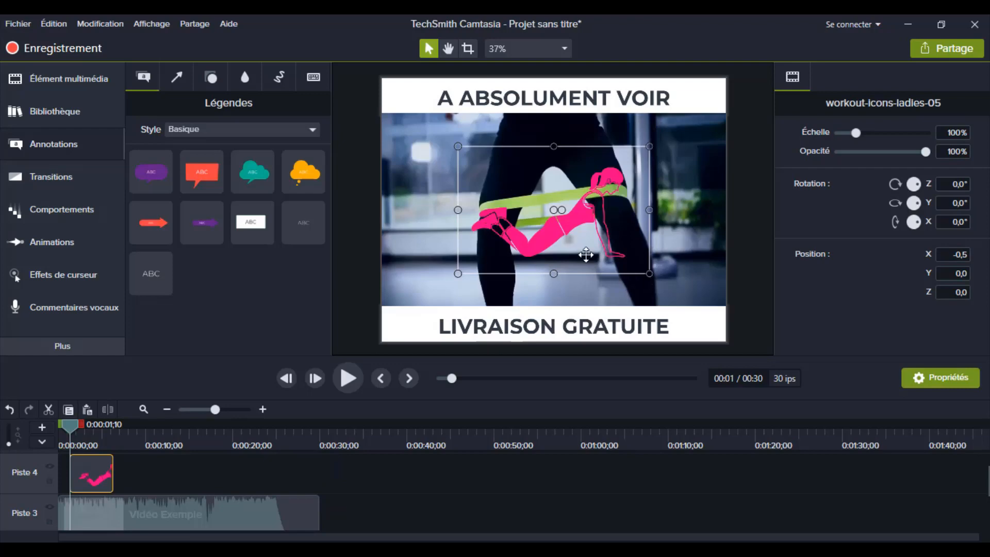
pyautogui.moveTo(566, 230)
pyautogui.mouseDown()
pyautogui.moveTo(523, 252)
pyautogui.moveTo(554, 230)
pyautogui.moveTo(572, 231)
pyautogui.moveTo(571, 242)
pyautogui.mouseUp()
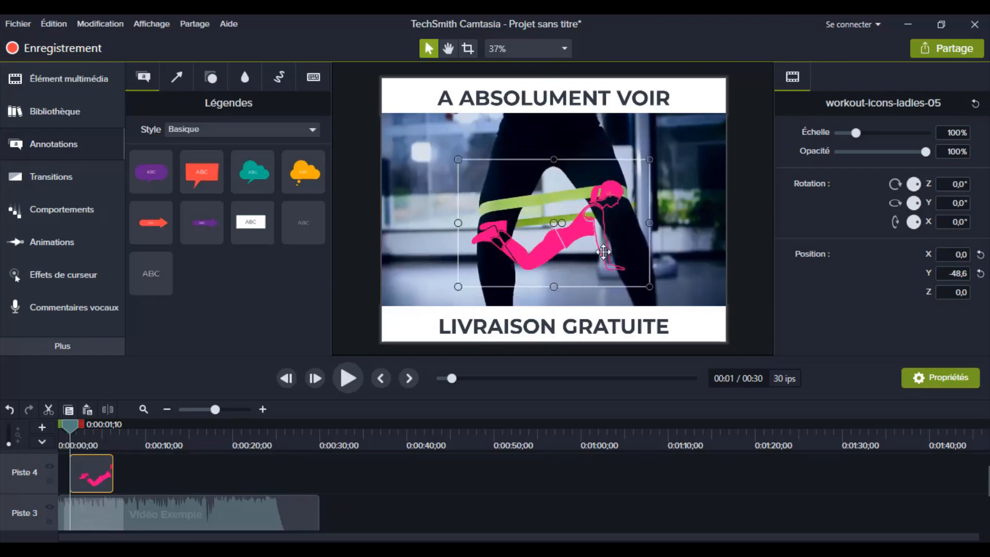
pyautogui.moveTo(649, 287); pyautogui.dragTo(531, 182)
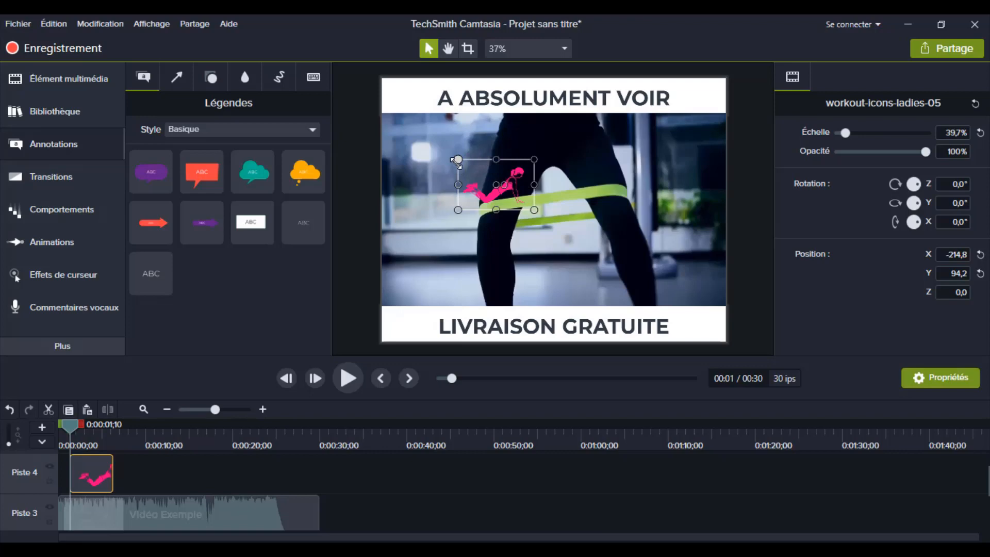
# Shrink the fitness icon to 28% scale before the "A ABSOLUMENT VOIR" text and place a copy of it after the text.
pyautogui.moveTo(457, 159); pyautogui.dragTo(400, 96)
pyautogui.click(441, 172)
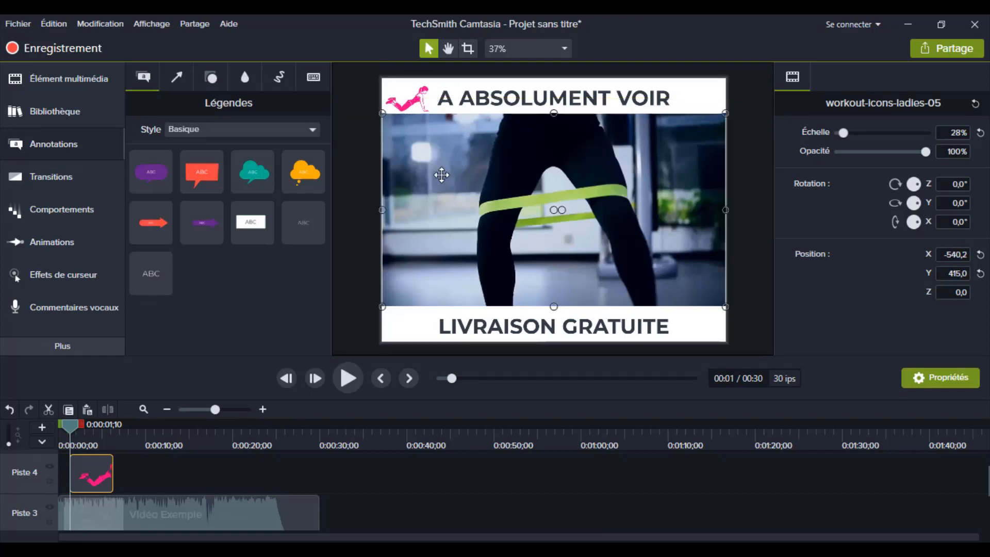
pyautogui.click(409, 96)
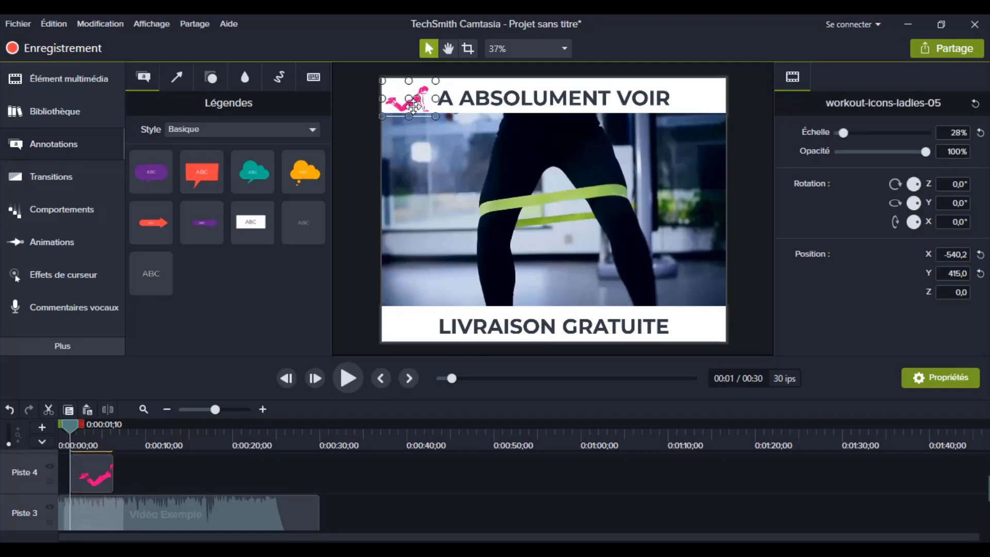
pyautogui.moveTo(412, 107); pyautogui.dragTo(707, 98)
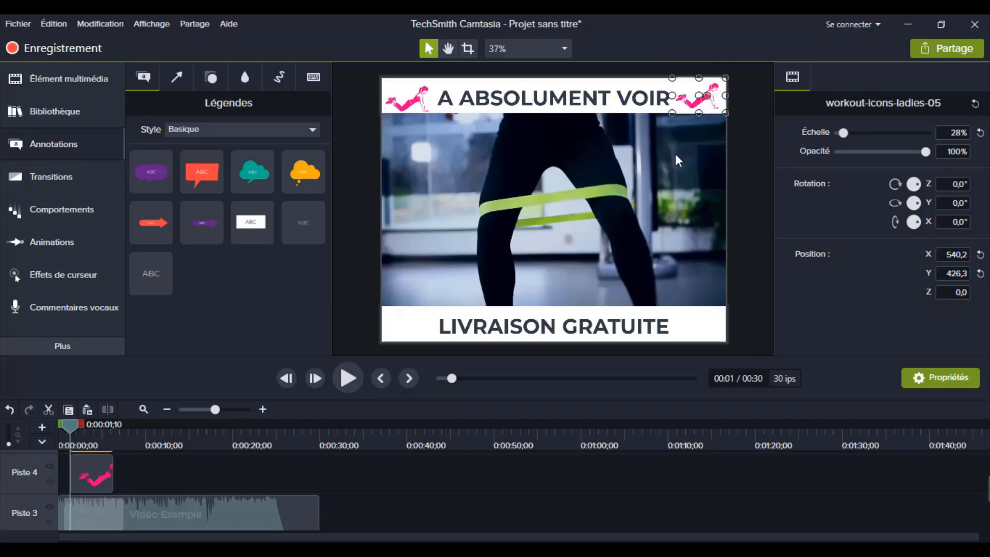
pyautogui.click(626, 188)
# Mirror the icon copy after "A ABSOLUMENT VOIR" by setting its Y rotation to 180°.
pyautogui.click(707, 98)
pyautogui.moveTo(917, 202); pyautogui.dragTo(905, 204)
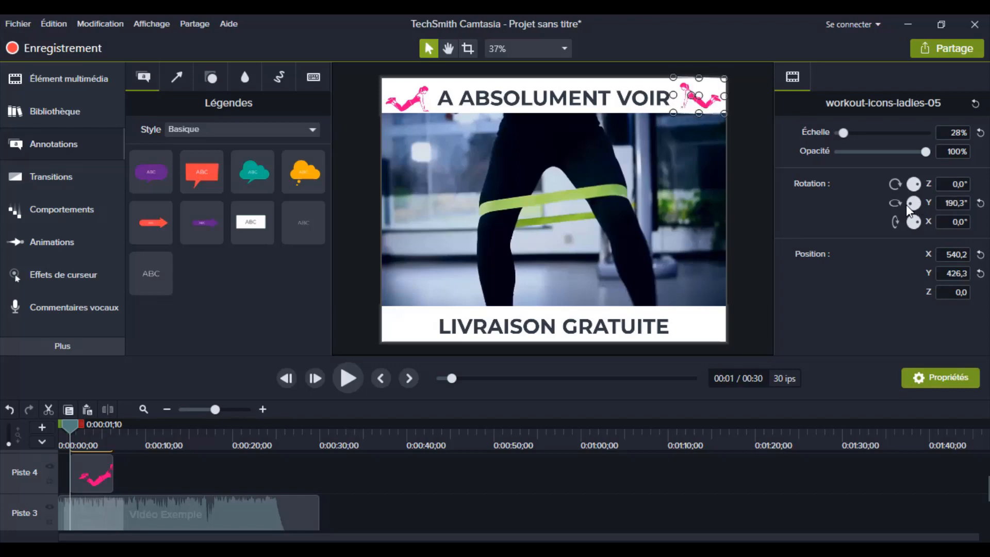
pyautogui.click(950, 204)
pyautogui.click(889, 314)
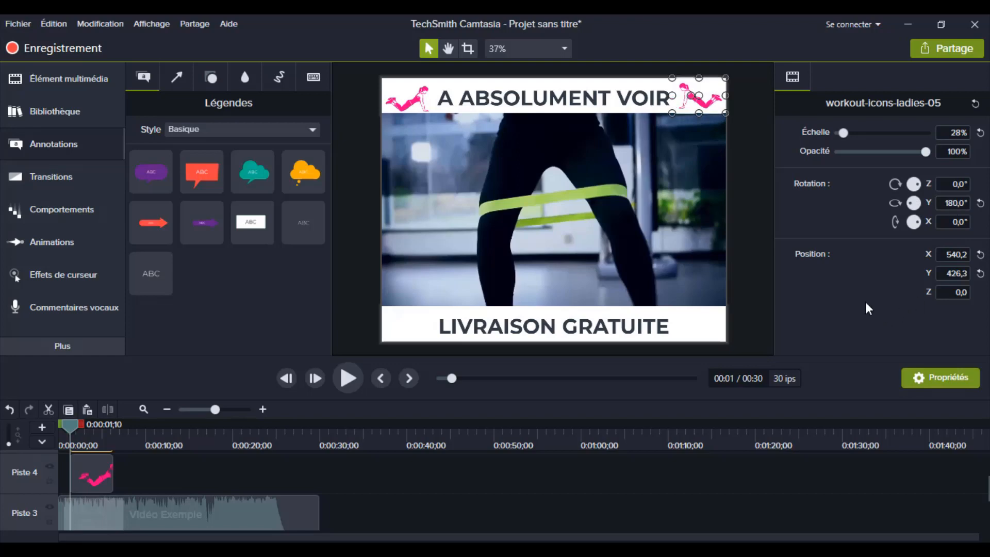
# Align the icon before "A ABSOLUMENT VOIR" with the mirrored one at Y position 426,3.
pyautogui.click(585, 251)
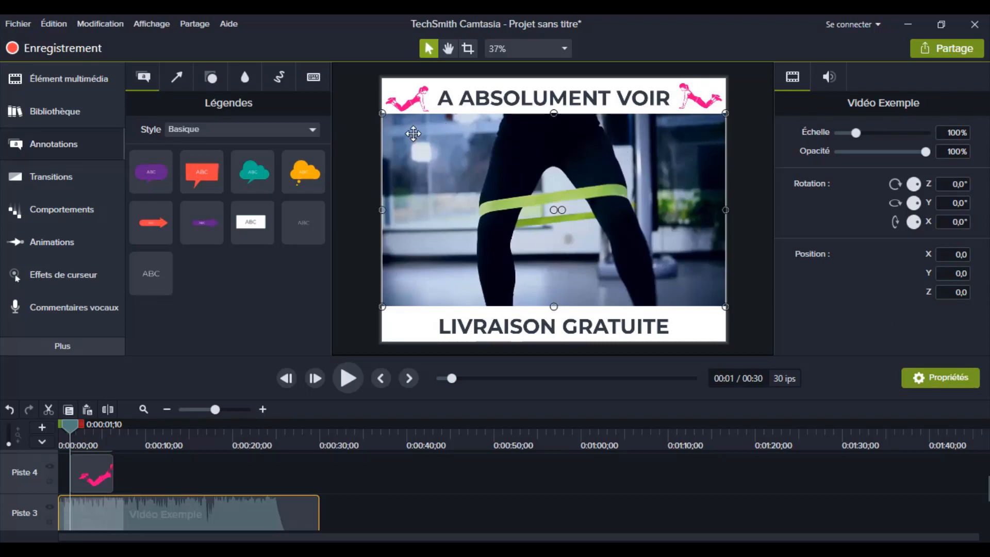
pyautogui.click(415, 101)
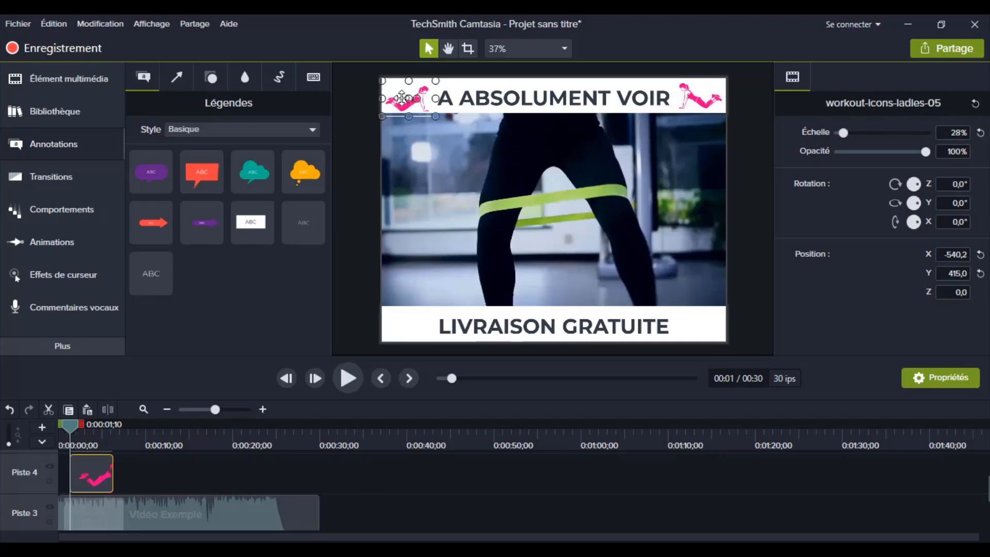
pyautogui.moveTo(404, 101); pyautogui.dragTo(405, 98)
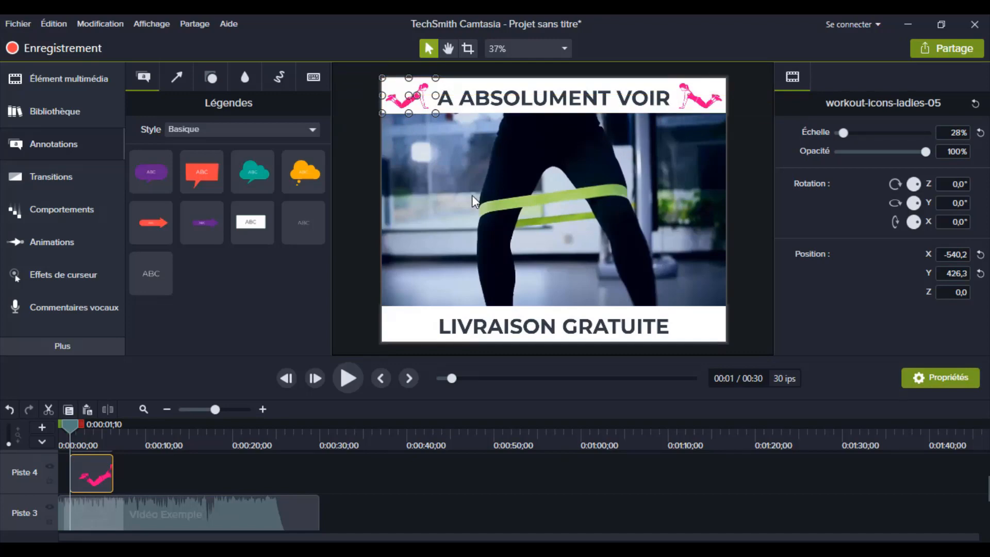
pyautogui.click(551, 157)
pyautogui.click(699, 96)
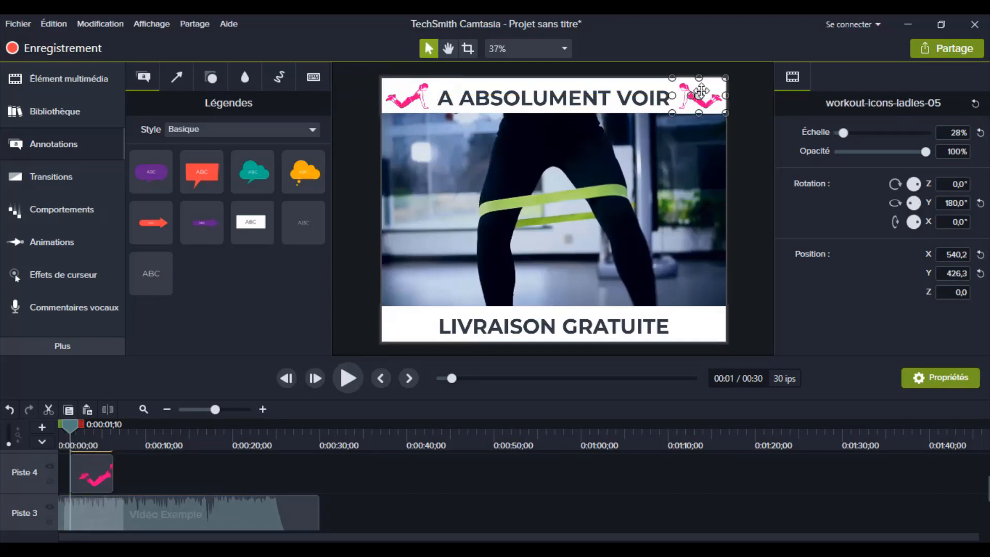
pyautogui.moveTo(701, 92); pyautogui.dragTo(701, 91)
pyautogui.click(600, 190)
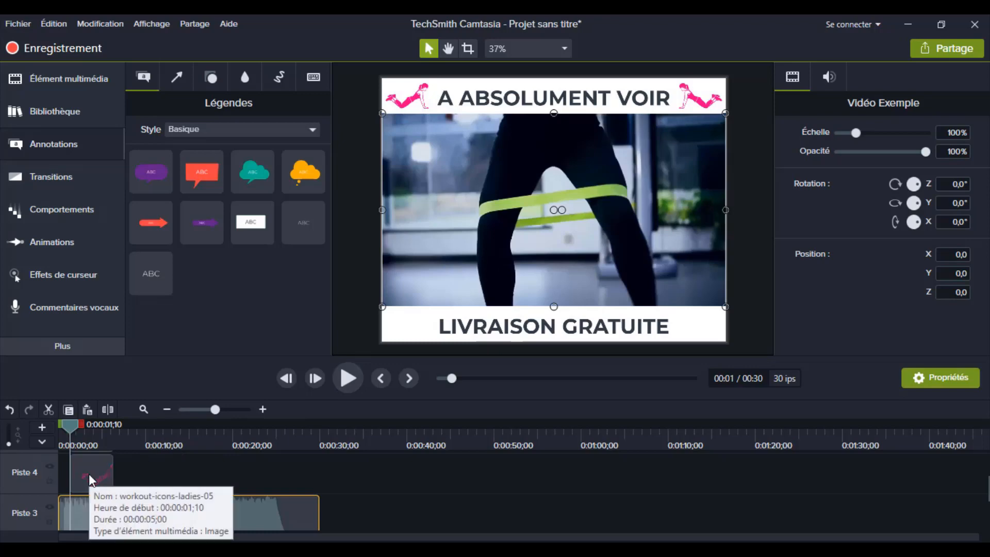
# Move the playhead and both icon clips on Piste 4 and Piste 5 to the start of the timeline.
pyautogui.moveTo(74, 429); pyautogui.dragTo(35, 435)
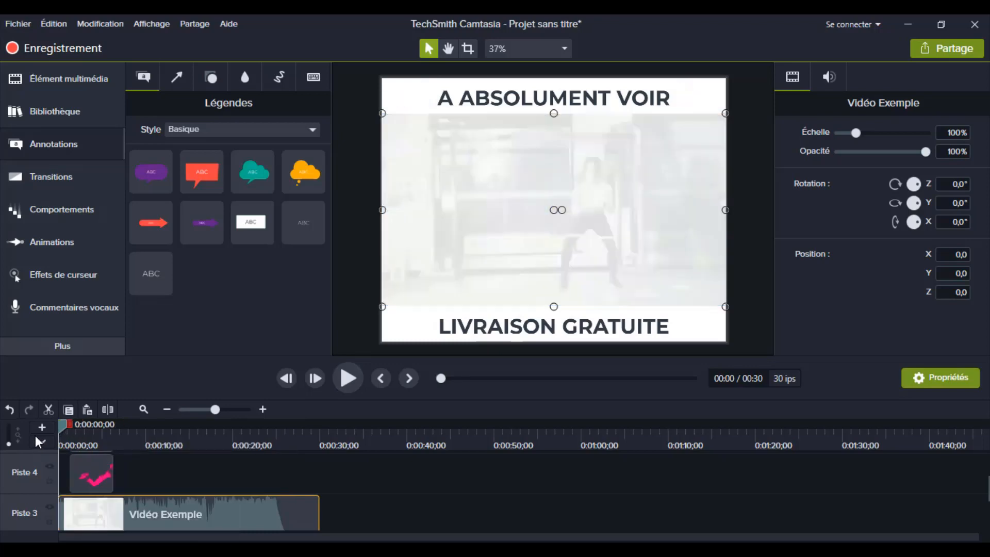
pyautogui.moveTo(88, 478); pyautogui.dragTo(58, 476)
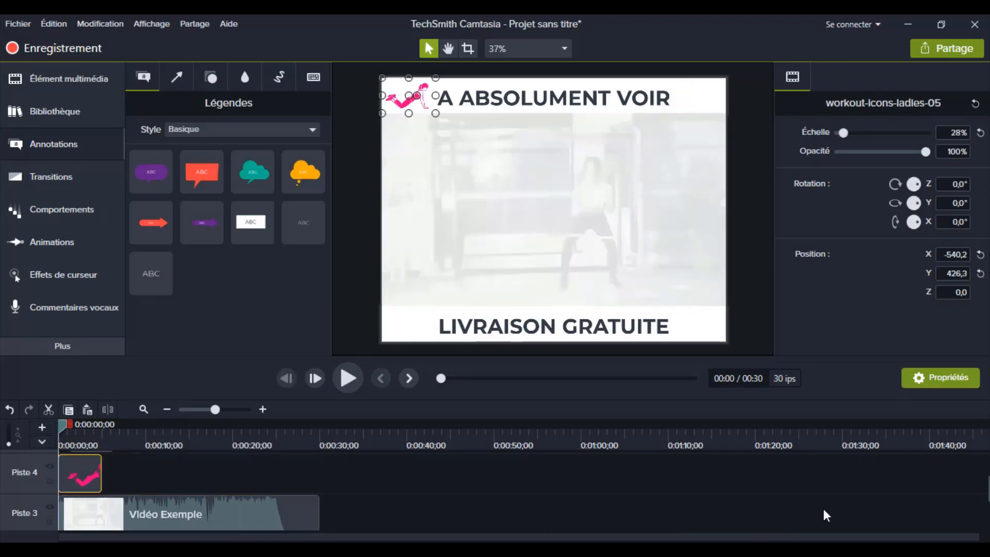
pyautogui.hotkey('ctrl', 'd')
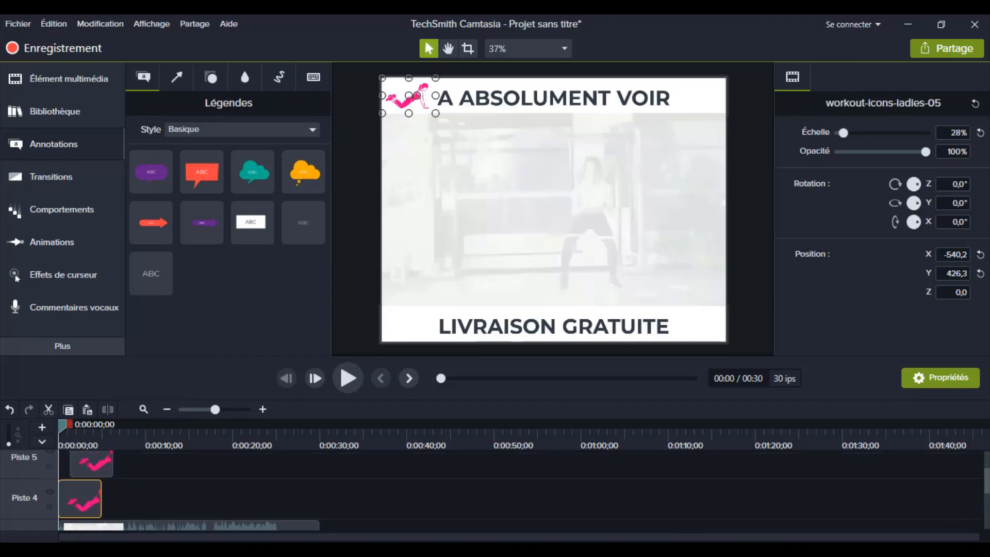
pyautogui.moveTo(87, 463); pyautogui.dragTo(59, 464)
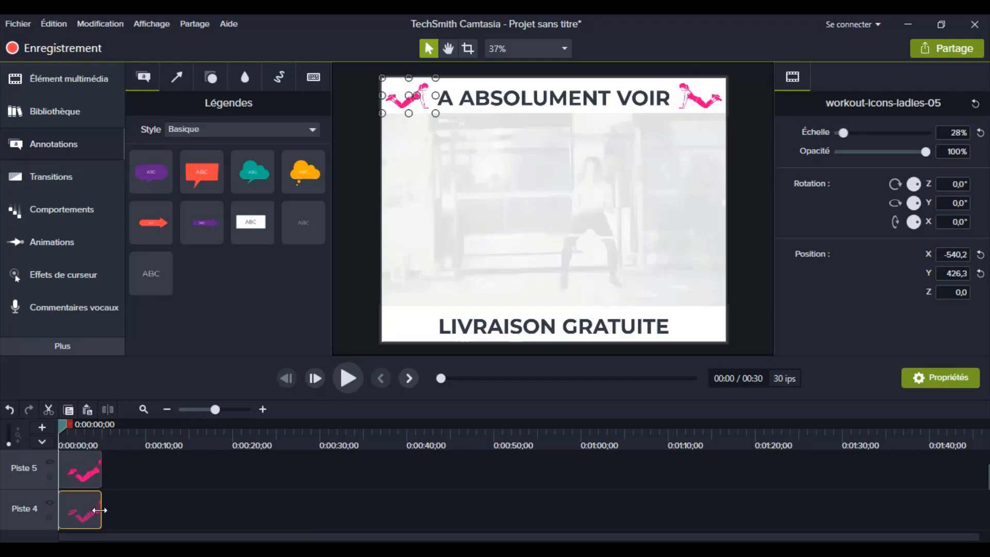
# Extend the icon clips on Piste 4 and Piste 5 to the end of the Vidéo Exemple clip.
pyautogui.scroll(-1, 985, 490)
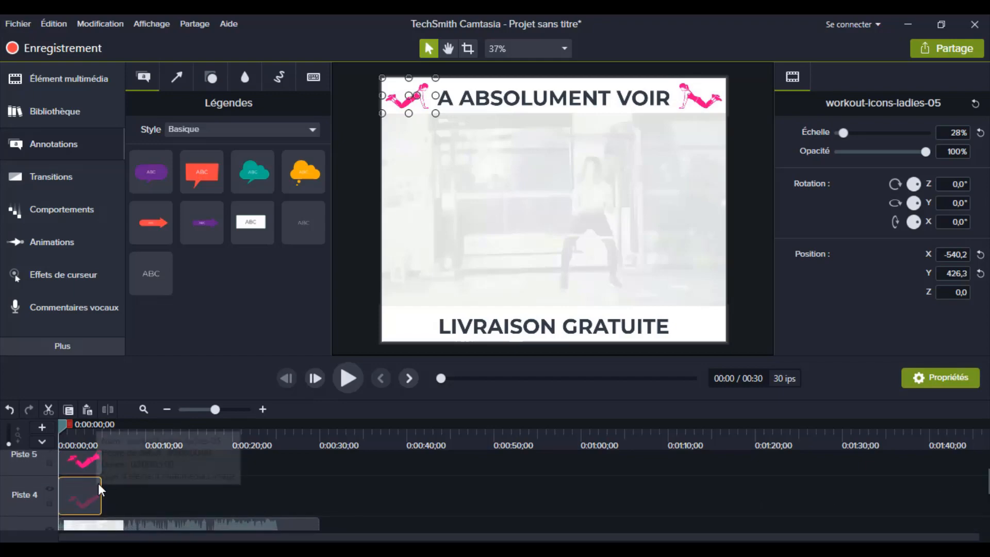
pyautogui.moveTo(152, 511); pyautogui.dragTo(316, 509)
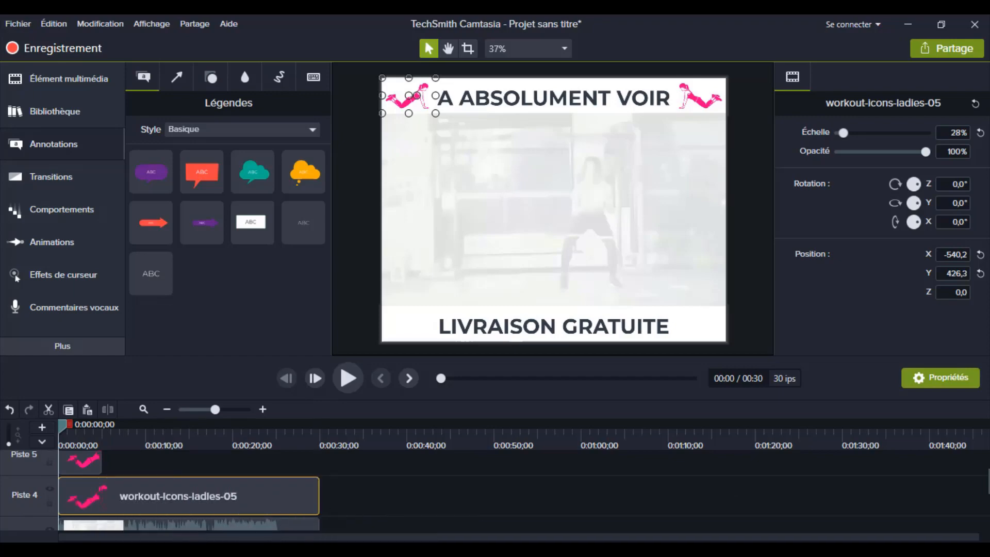
pyautogui.scroll(2, 403, 494)
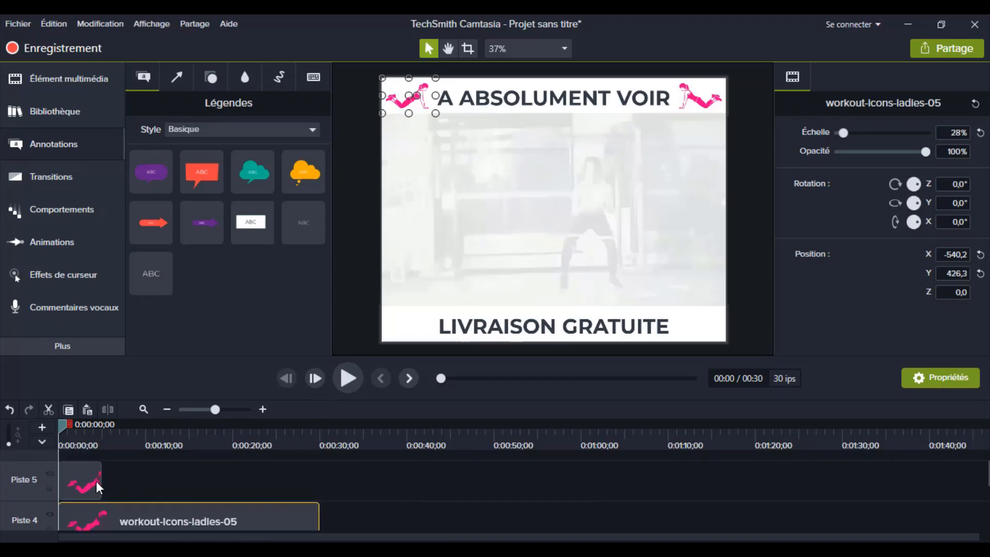
pyautogui.moveTo(101, 488); pyautogui.dragTo(318, 493)
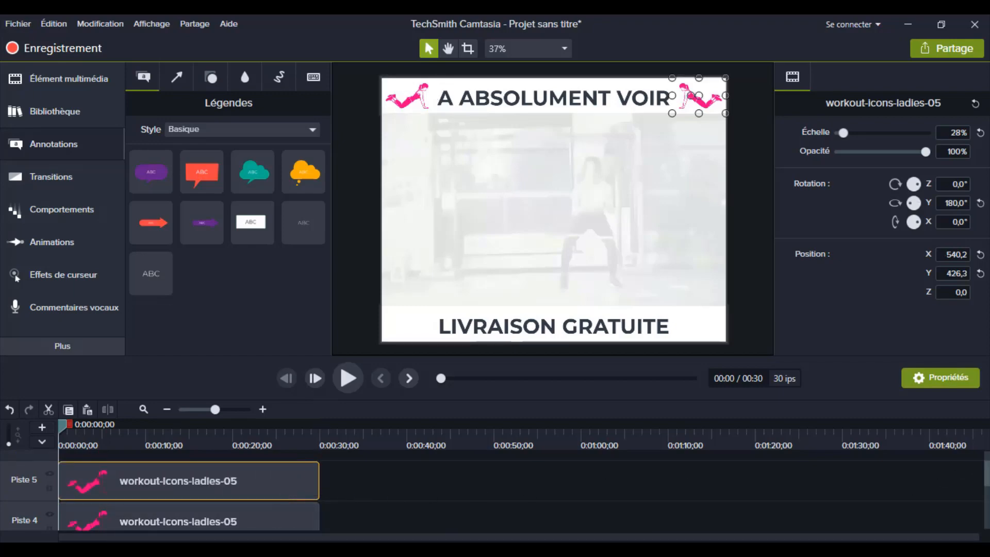
# Review the tracks and play the opening seconds of the video to check the icons, then return the playhead to about 1 second.
pyautogui.scroll(1, 984, 487)
pyautogui.scroll(-3, 984, 486)
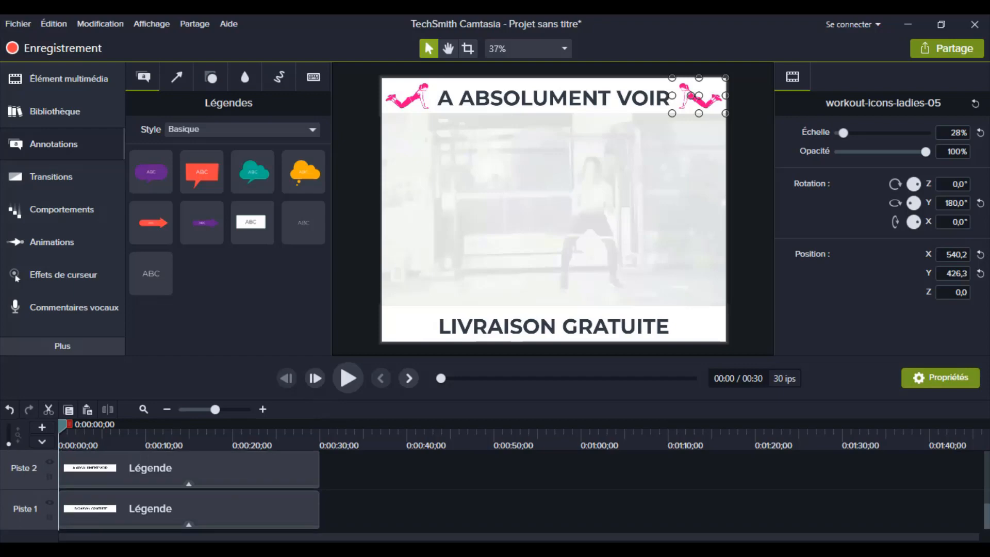
pyautogui.scroll(2, 983, 487)
pyautogui.click(673, 229)
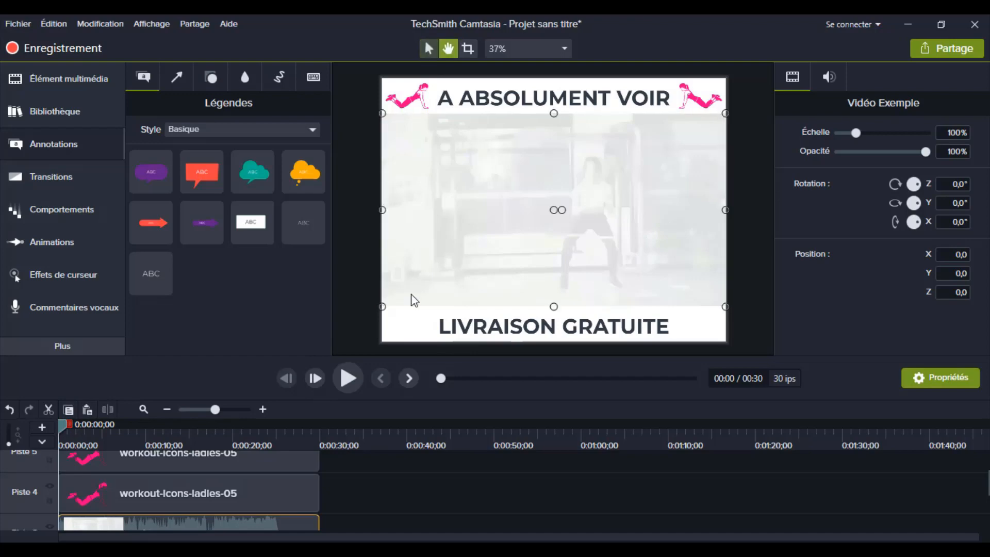
pyautogui.press('space')
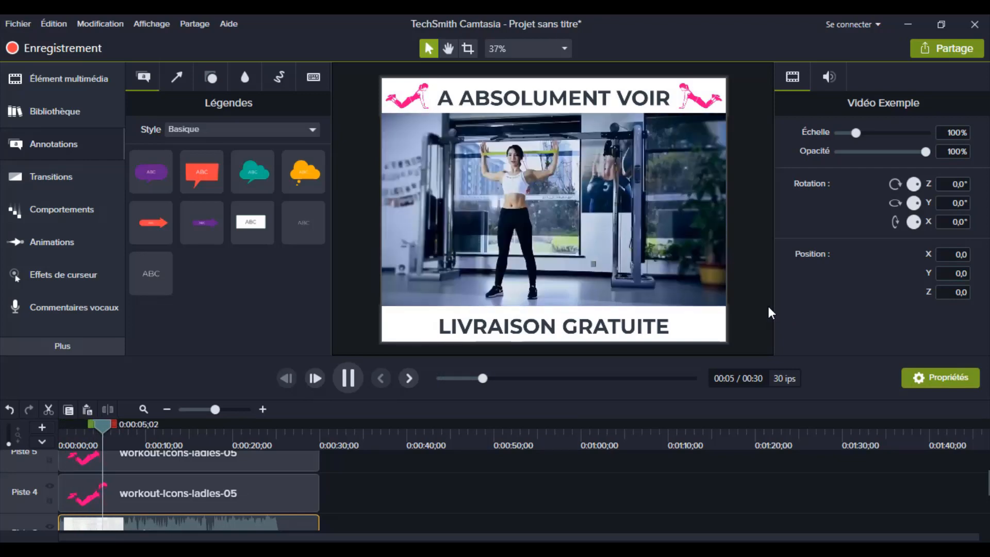
pyautogui.press('space')
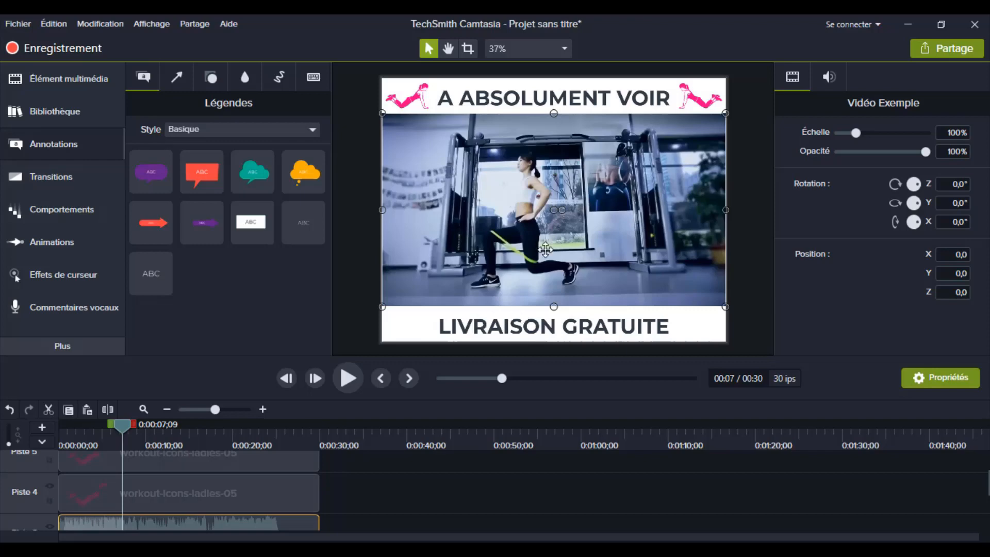
pyautogui.click(72, 427)
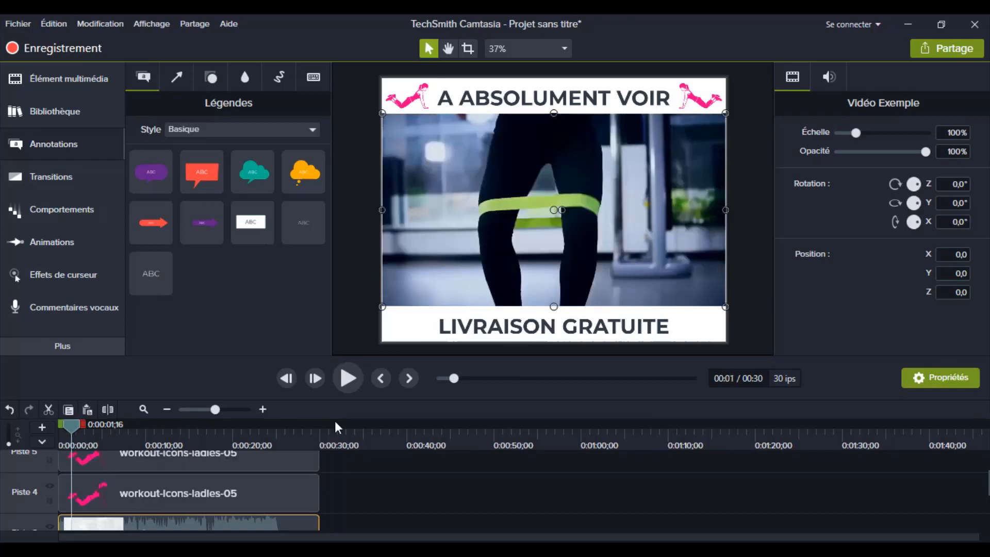